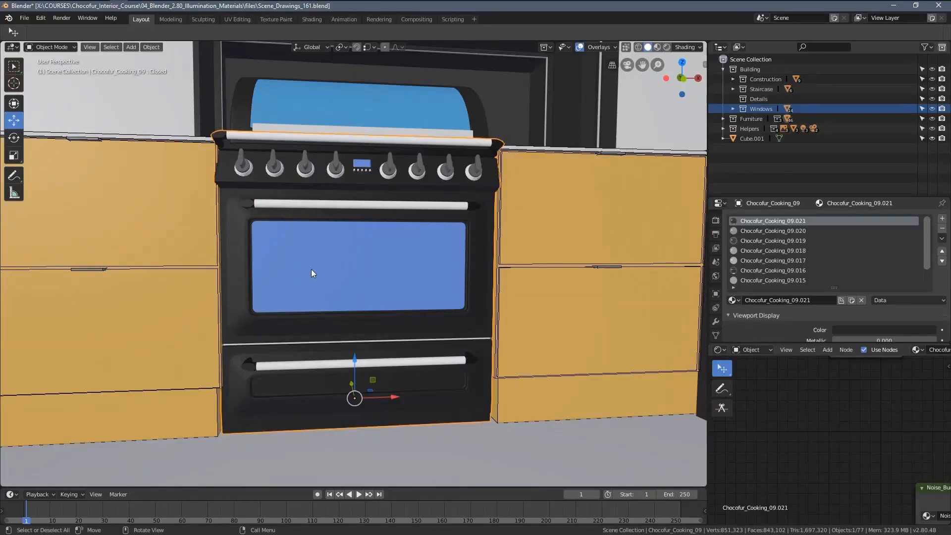
- Enlarge the selected cooker's material slot list so more of its materials can be reviewed
{"action": "middle_click_drag", "start_coordinate": [314, 271], "coordinate": [391, 278]}
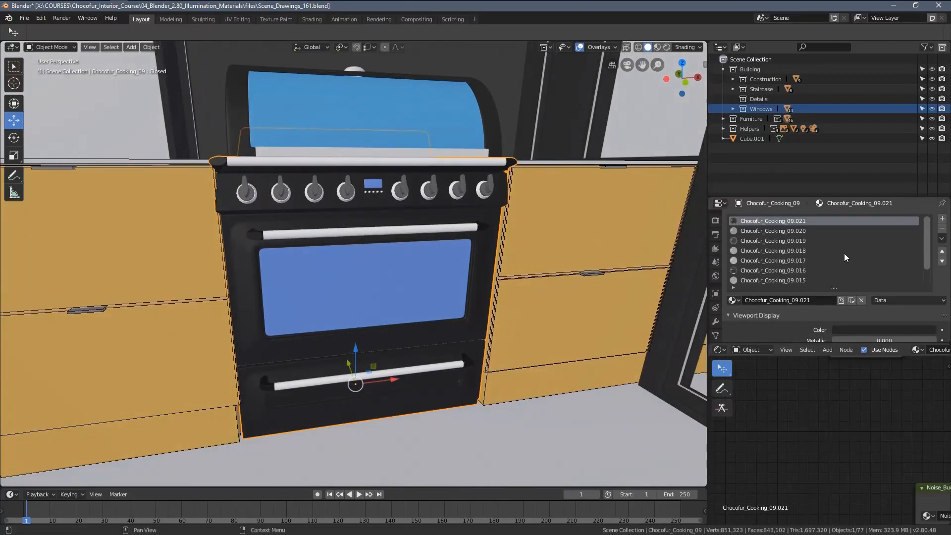
{"action": "left_click_drag", "start_coordinate": [834, 287], "coordinate": [826, 305]}
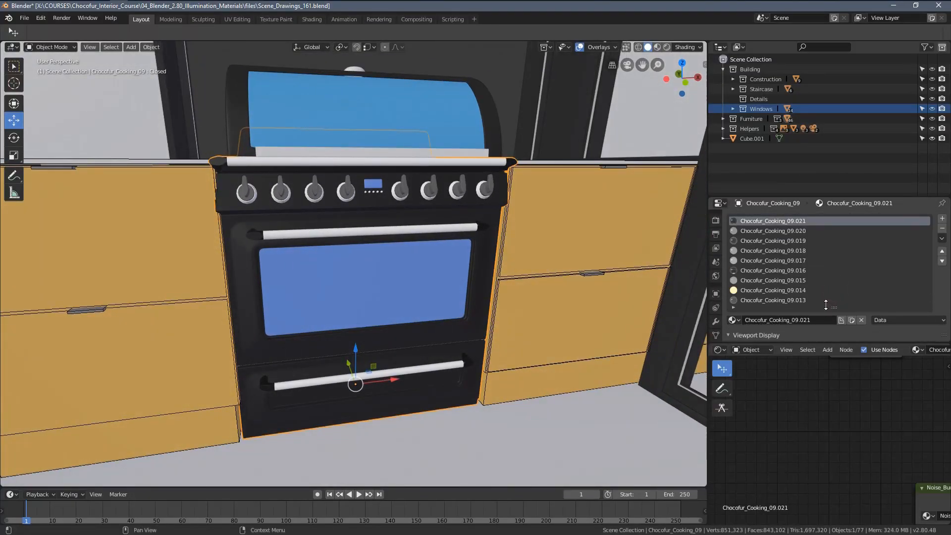
{"action": "scroll", "coordinate": [266, 268], "scroll_direction": "down", "scroll_amount": 2}
{"action": "middle_click_drag", "start_coordinate": [316, 247], "coordinate": [370, 280], "text": "shift"}
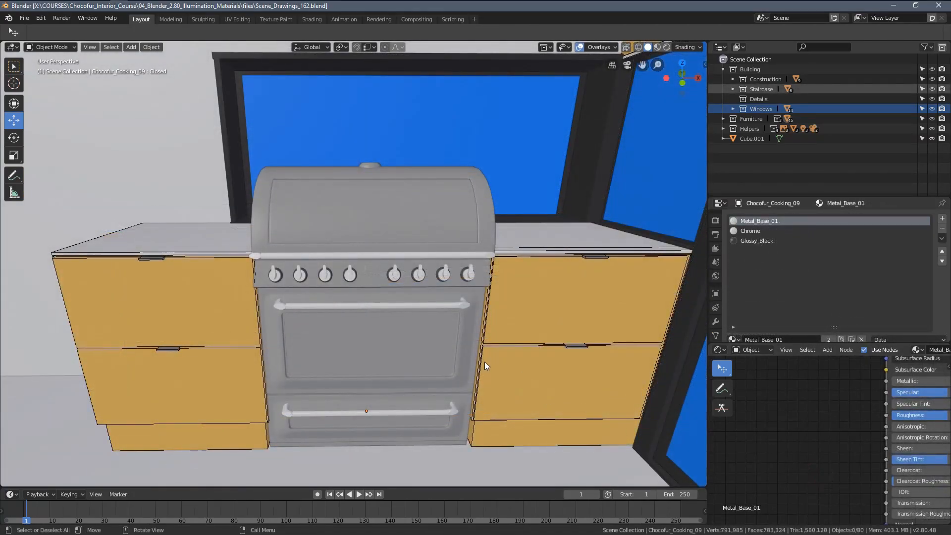
- Select the cooker and examine its whole mesh in Edit Mode with wireframe shading
{"action": "mouse_move", "coordinate": [426, 327]}
{"action": "middle_mouse_down"}
{"action": "mouse_move", "coordinate": [465, 316]}
{"action": "mouse_move", "coordinate": [396, 322]}
{"action": "middle_mouse_up"}
{"action": "left_click", "coordinate": [396, 324]}
{"action": "key", "text": "Tab"}
{"action": "key", "text": "z"}
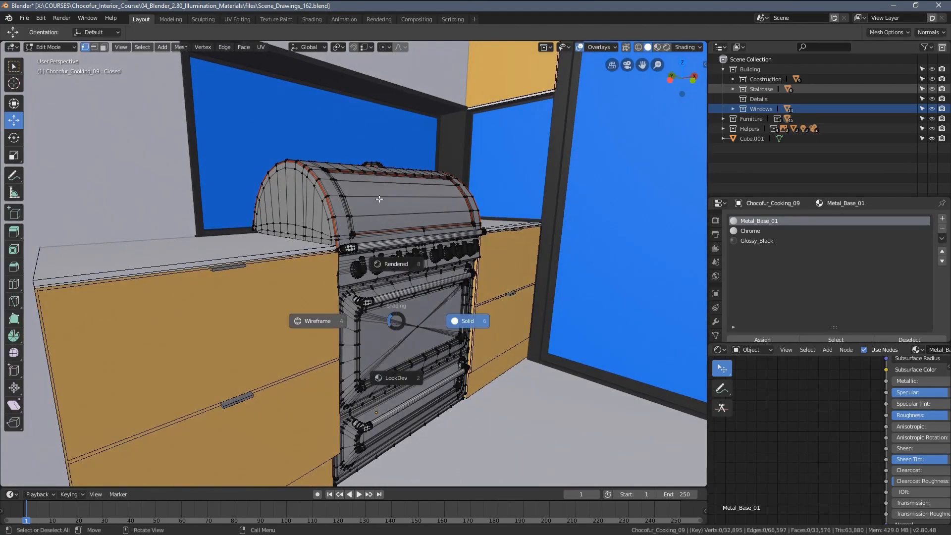
{"action": "key", "text": "4"}
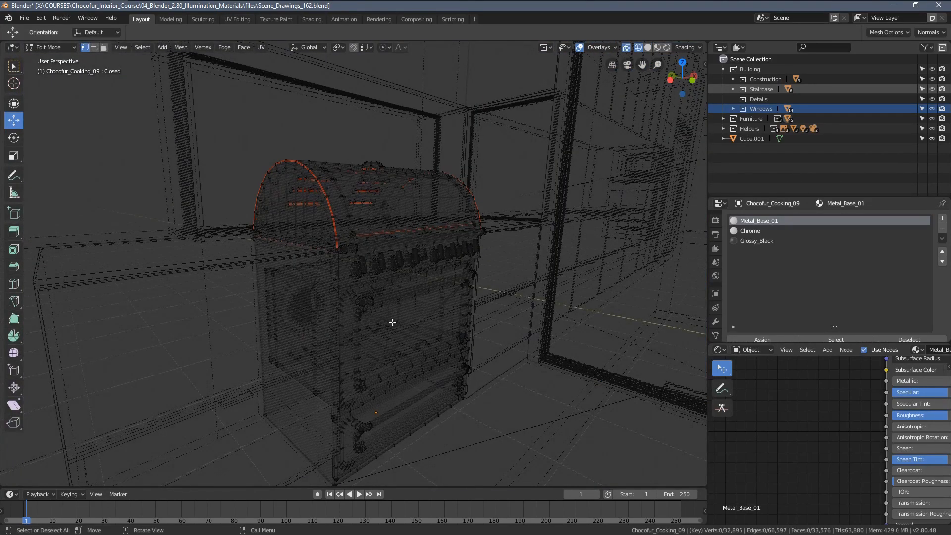
{"action": "key", "text": "a"}
{"action": "scroll", "coordinate": [408, 337], "scroll_direction": "up", "scroll_amount": 4}
{"action": "middle_click_drag", "start_coordinate": [355, 331], "coordinate": [297, 300]}
- Clear the mesh selection, inspect a linked part of the cooker, and return to solid shading in Object Mode
{"action": "key", "text": "alt+a"}
{"action": "key", "text": "l"}
{"action": "scroll", "coordinate": [416, 302], "scroll_direction": "up", "scroll_amount": 2}
{"action": "middle_click_drag", "start_coordinate": [416, 302], "coordinate": [371, 301]}
{"action": "key", "text": "z"}
{"action": "left_click", "coordinate": [447, 303]}
{"action": "key", "text": "Tab"}
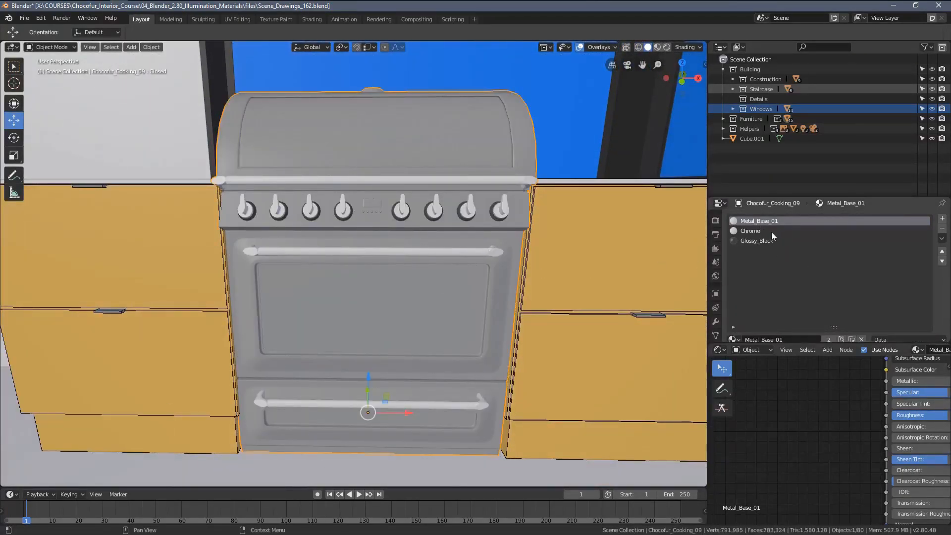
- Compare the cooker's Glossy_Black, Chrome and Metal_Base_01 materials with its knobs, handles and body
{"action": "middle_click_drag", "start_coordinate": [424, 245], "coordinate": [444, 252]}
{"action": "scroll", "coordinate": [443, 253], "scroll_direction": "up", "scroll_amount": 2}
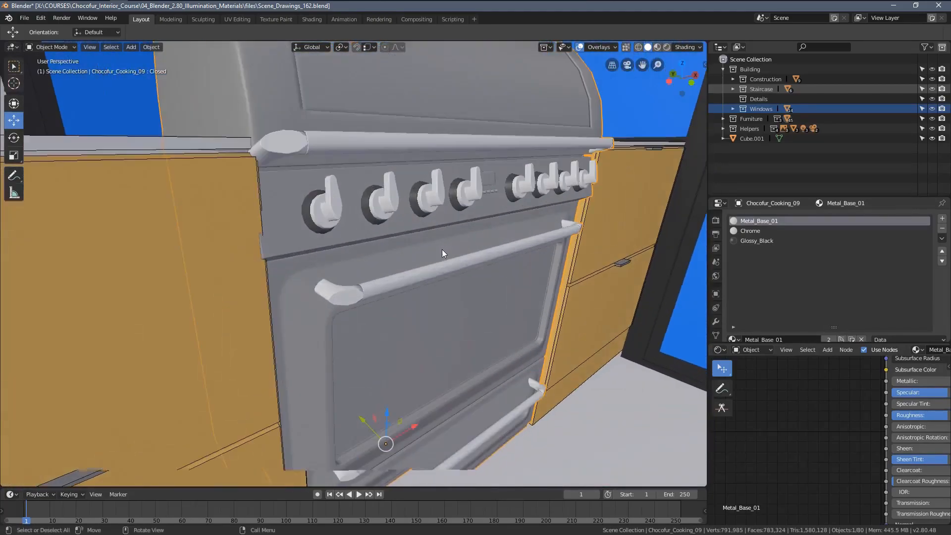
{"action": "left_click", "coordinate": [756, 241]}
{"action": "middle_click_drag", "start_coordinate": [427, 186], "coordinate": [352, 195]}
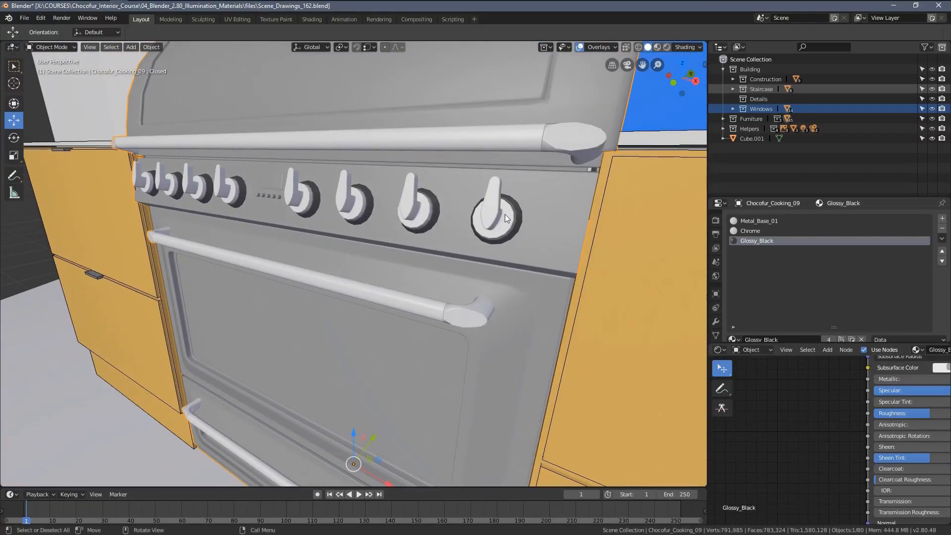
{"action": "middle_click_drag", "start_coordinate": [504, 214], "coordinate": [525, 223]}
{"action": "left_click", "coordinate": [751, 231]}
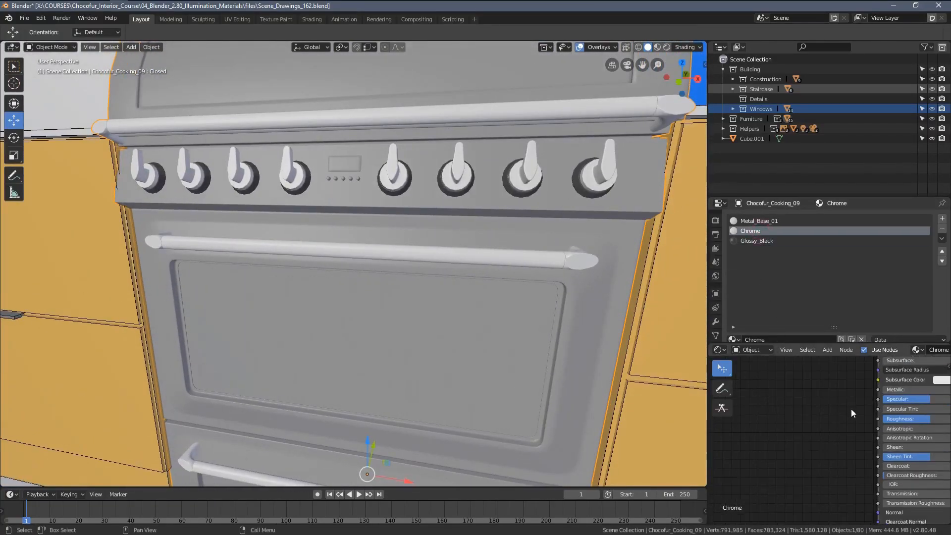
{"action": "scroll", "coordinate": [851, 410], "scroll_direction": "down", "scroll_amount": 4}
{"action": "middle_click_drag", "start_coordinate": [852, 409], "coordinate": [789, 468]}
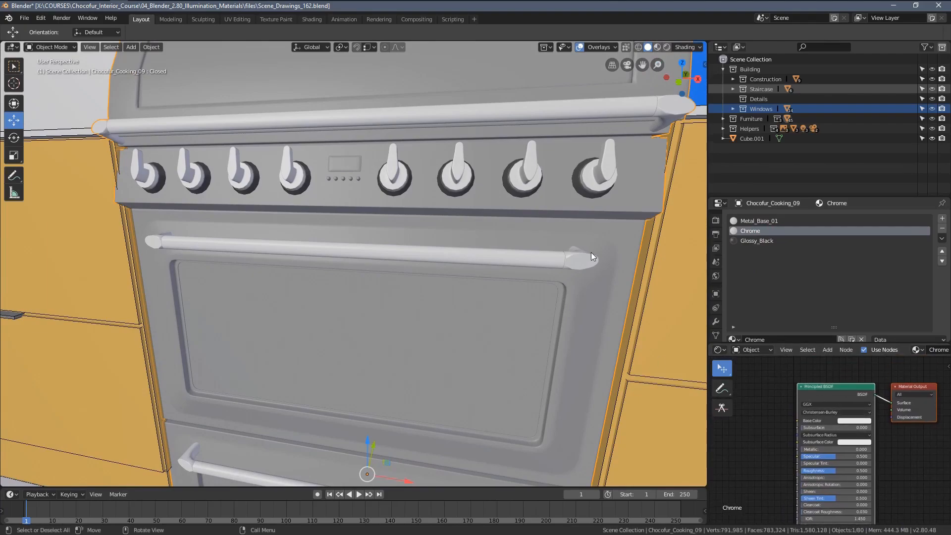
{"action": "scroll", "coordinate": [591, 251], "scroll_direction": "down", "scroll_amount": 2}
{"action": "left_click", "coordinate": [760, 221]}
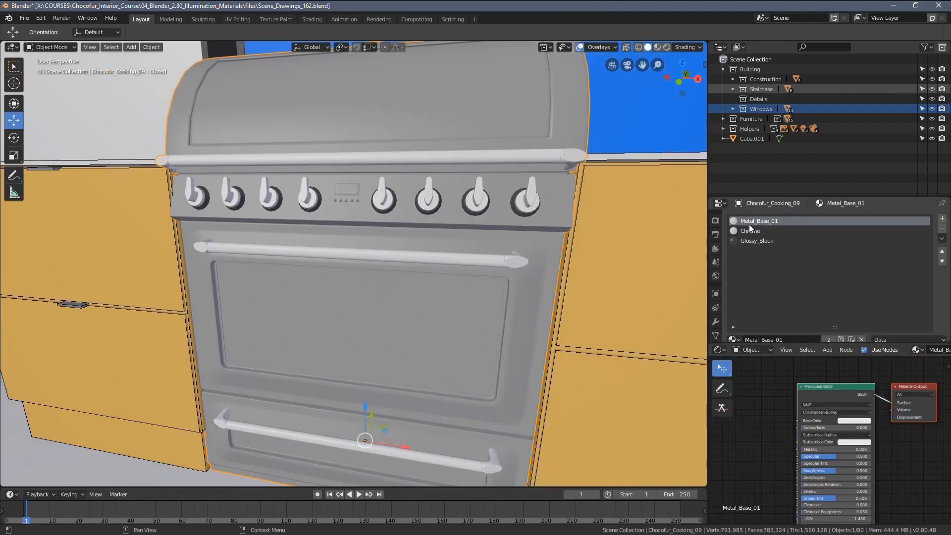
{"action": "scroll", "coordinate": [804, 394], "scroll_direction": "down", "scroll_amount": 1}
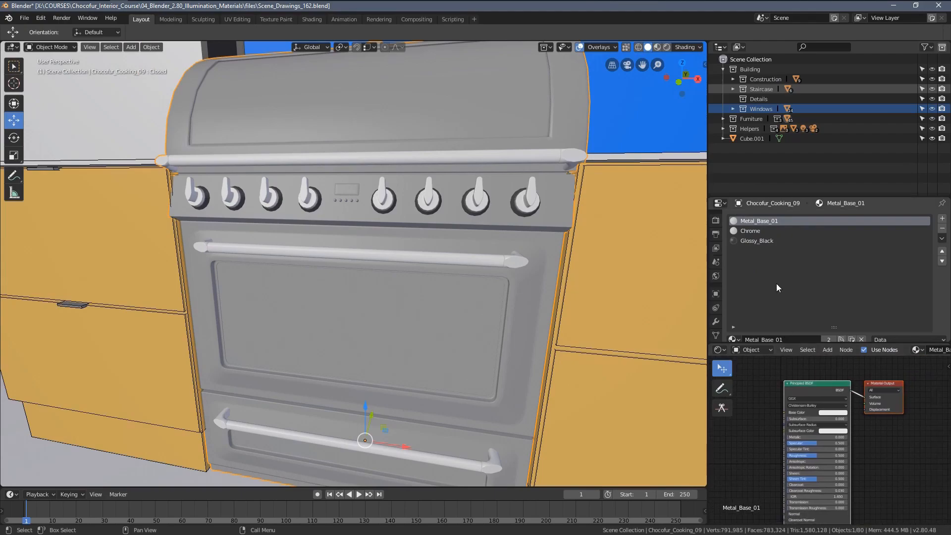
- Set both Metallic and Specular to 1.000 on the Chrome material's Principled BSDF in a maximized node editor
{"action": "left_click", "coordinate": [757, 231]}
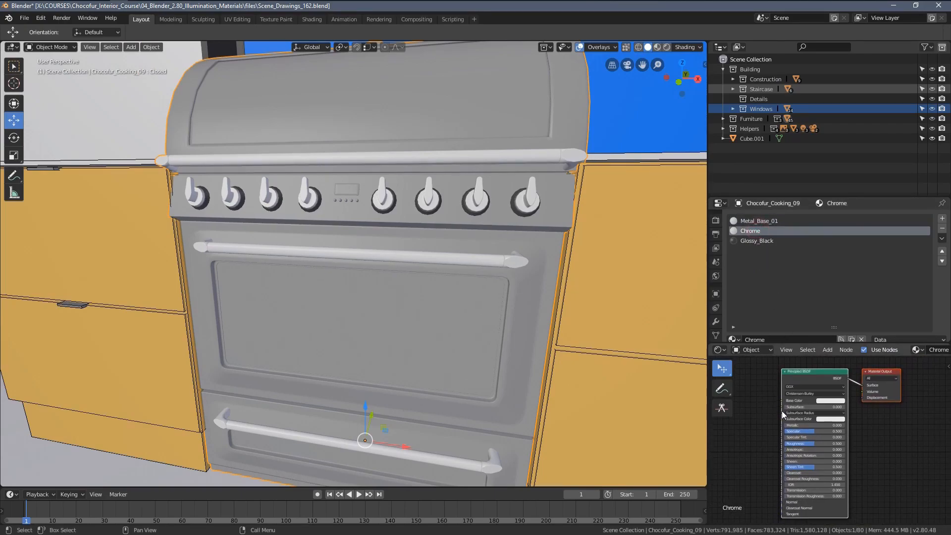
{"action": "key", "text": "ctrl+space"}
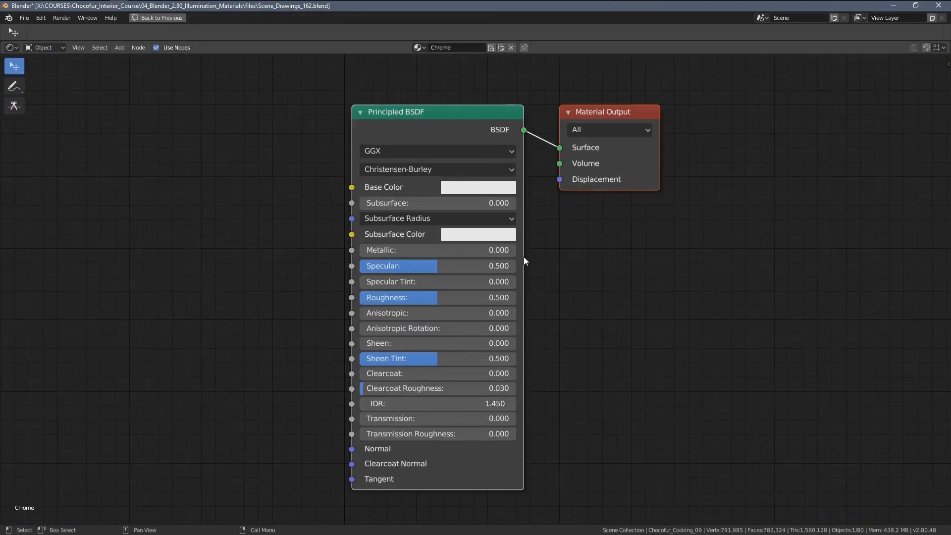
{"action": "left_click", "coordinate": [243, 265]}
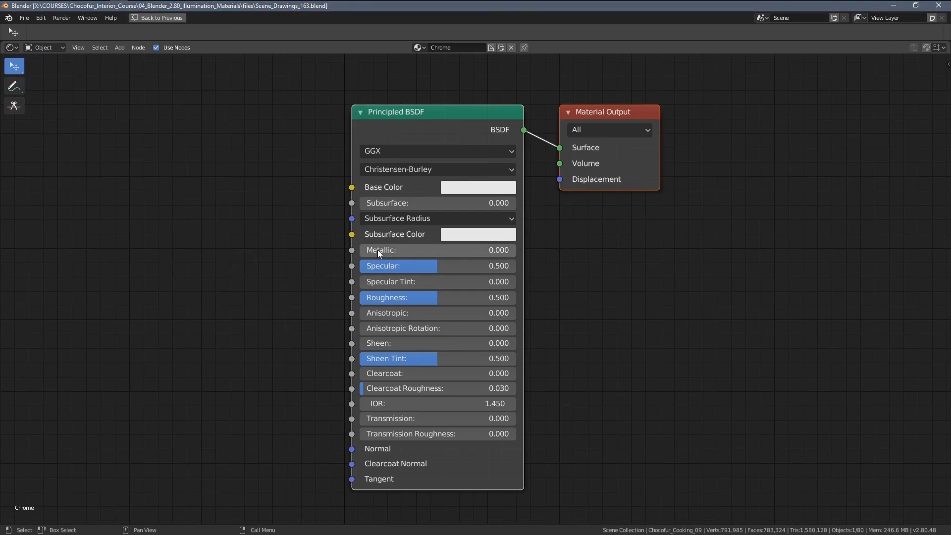
{"action": "left_click_drag", "start_coordinate": [378, 250], "coordinate": [498, 250]}
{"action": "left_click_drag", "start_coordinate": [429, 267], "coordinate": [501, 269]}
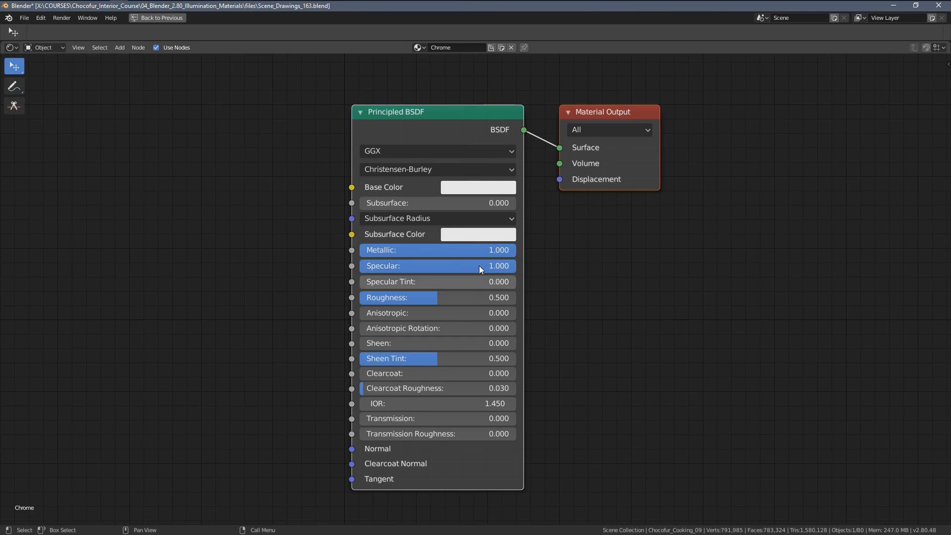
- Set the Chrome material's Roughness to 0.075
{"action": "left_click_drag", "start_coordinate": [444, 297], "coordinate": [406, 298]}
{"action": "left_click", "coordinate": [441, 298]}
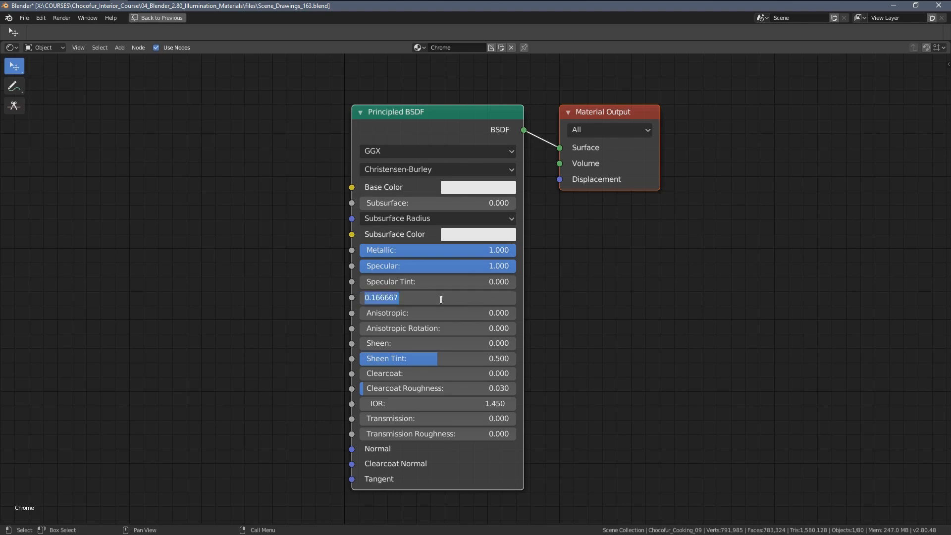
{"action": "type", "text": "."}
{"action": "type", "text": "075"}
{"action": "key", "text": "BackSpace"}
{"action": "type", "text": "75"}
{"action": "key", "text": "Return"}
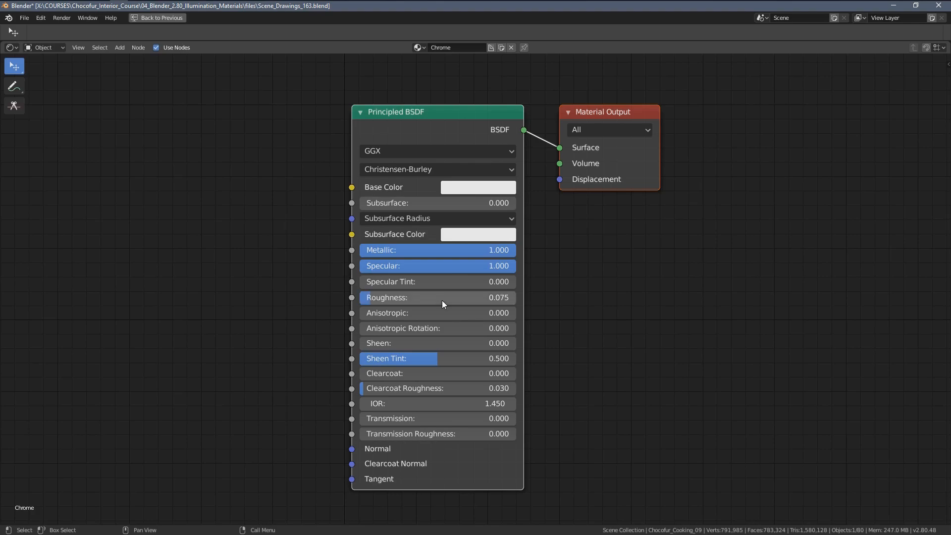
- Set the brightness of the Chrome material's Base Color to 0.8 and restore the normal screen layout
{"action": "left_click", "coordinate": [477, 188]}
{"action": "left_click_drag", "start_coordinate": [564, 212], "coordinate": [564, 224]}
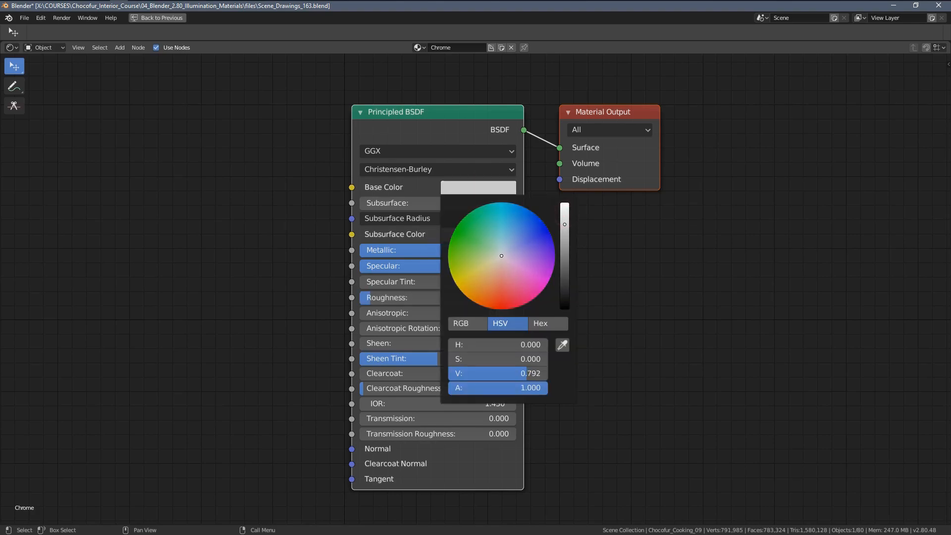
{"action": "left_click", "coordinate": [519, 375]}
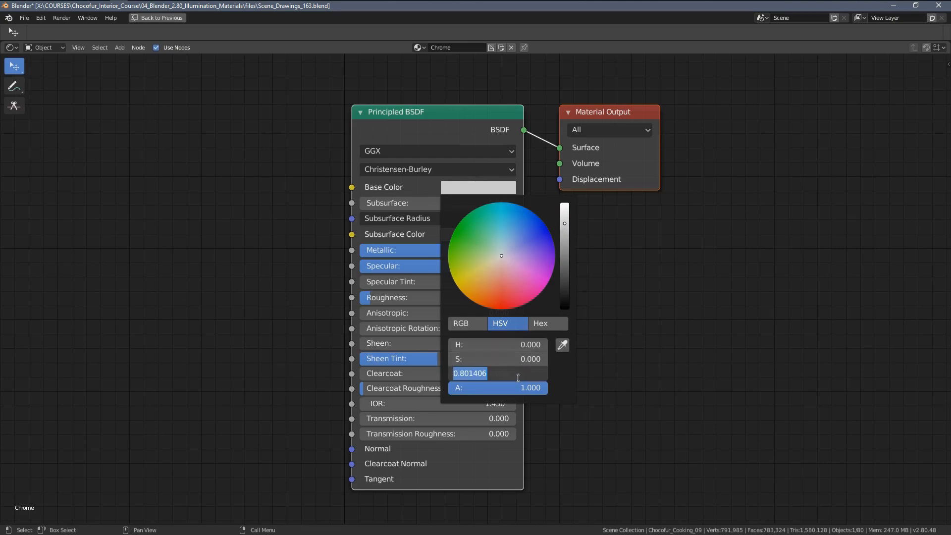
{"action": "type", "text": "0.8"}
{"action": "key", "text": "Return"}
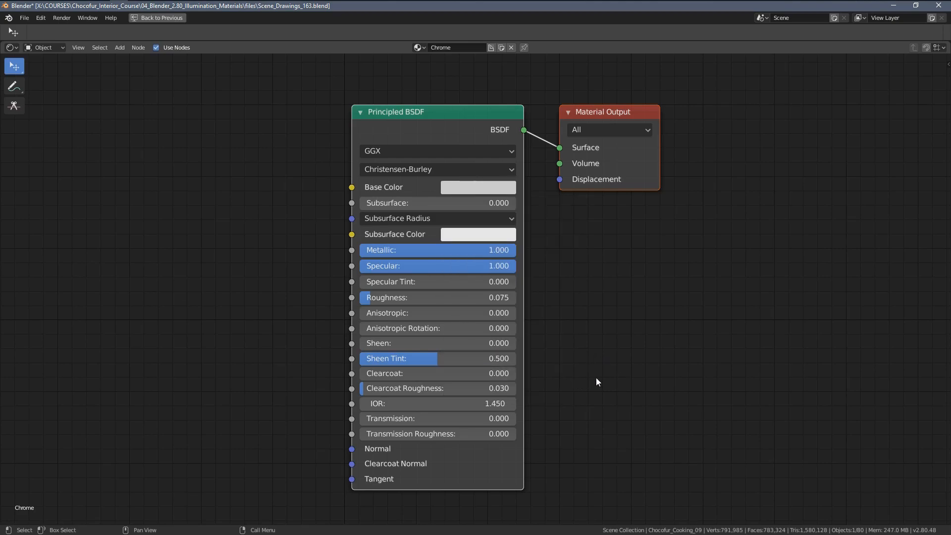
{"action": "key", "text": "ctrl+space"}
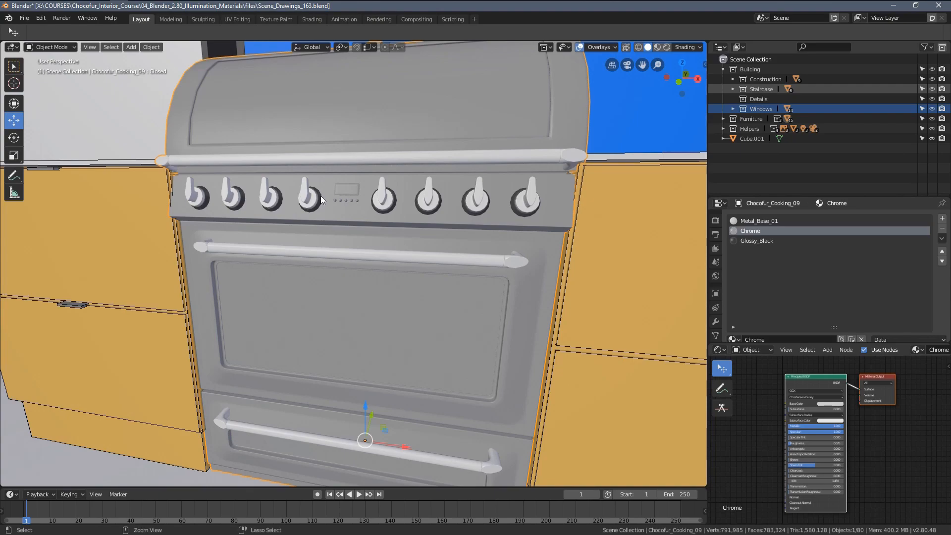
- Switch the viewport to rendered shading and examine the chrome knobs and handles on the cooker
{"action": "key", "text": "z"}
{"action": "left_click", "coordinate": [404, 229]}
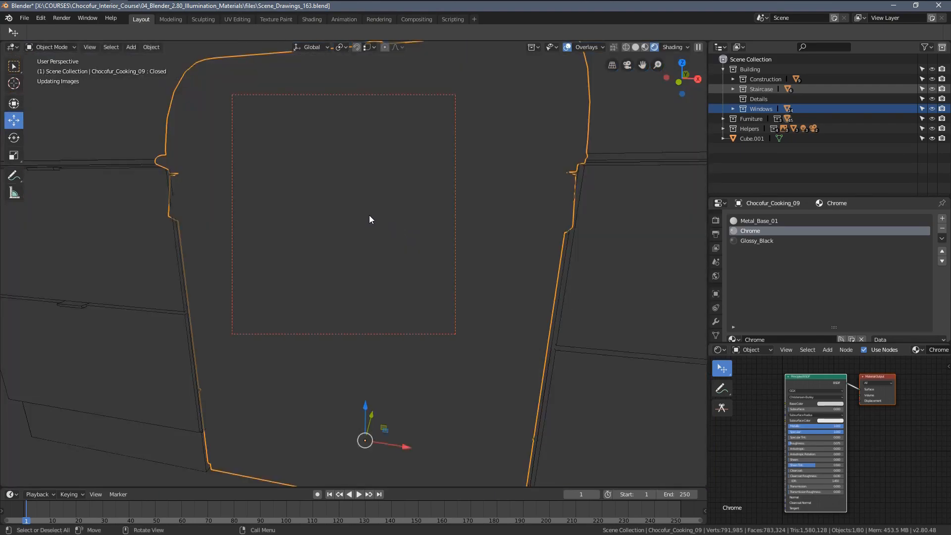
{"action": "middle_click_drag", "start_coordinate": [368, 213], "coordinate": [535, 253]}
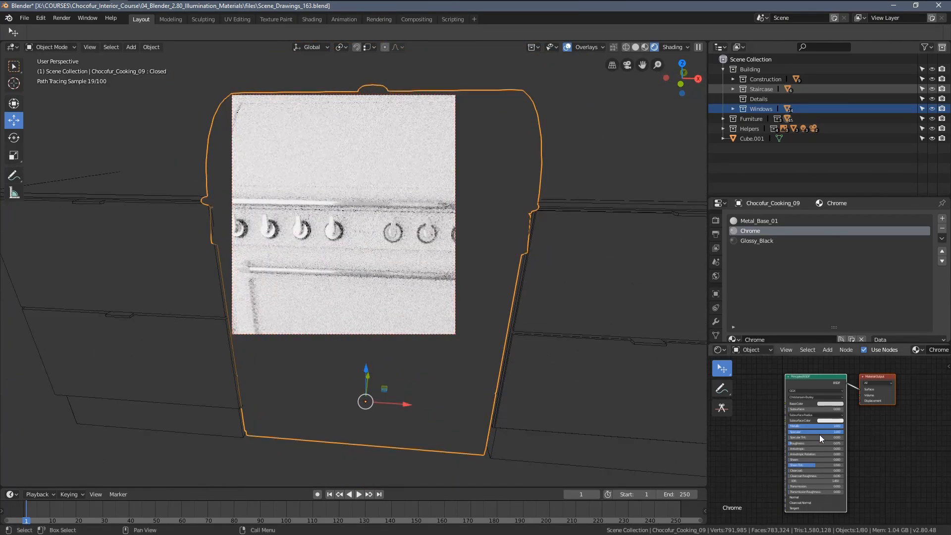
{"action": "scroll", "coordinate": [820, 435], "scroll_direction": "up", "scroll_amount": 4}
{"action": "middle_click_drag", "start_coordinate": [844, 377], "coordinate": [841, 411]}
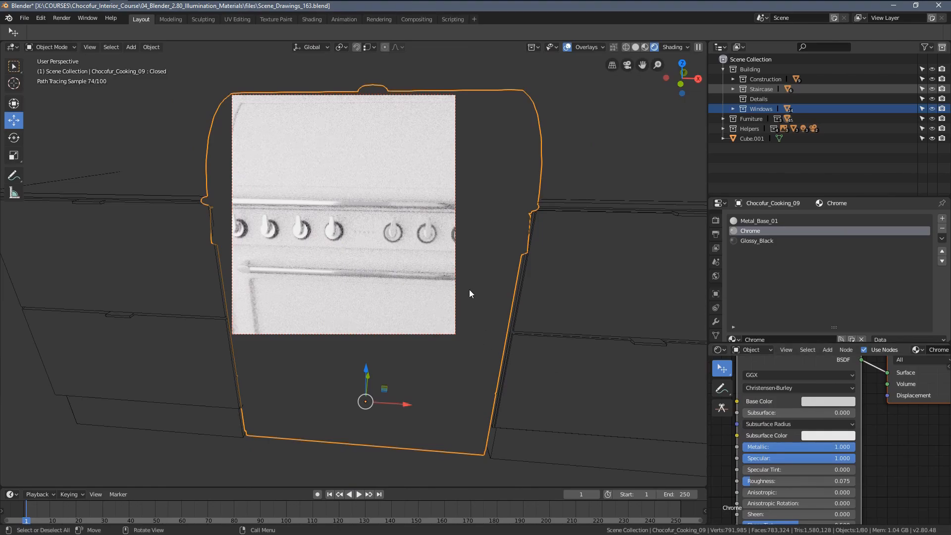
{"action": "mouse_move", "coordinate": [468, 290]}
{"action": "middle_mouse_down"}
{"action": "mouse_move", "coordinate": [401, 319]}
{"action": "mouse_move", "coordinate": [501, 351]}
{"action": "middle_mouse_up"}
- Set the Chrome material's Roughness to 0.1 and check the rendered cooker
{"action": "scroll", "coordinate": [800, 461], "scroll_direction": "up", "scroll_amount": 2}
{"action": "scroll", "coordinate": [800, 461], "scroll_direction": "up", "scroll_amount": 2}
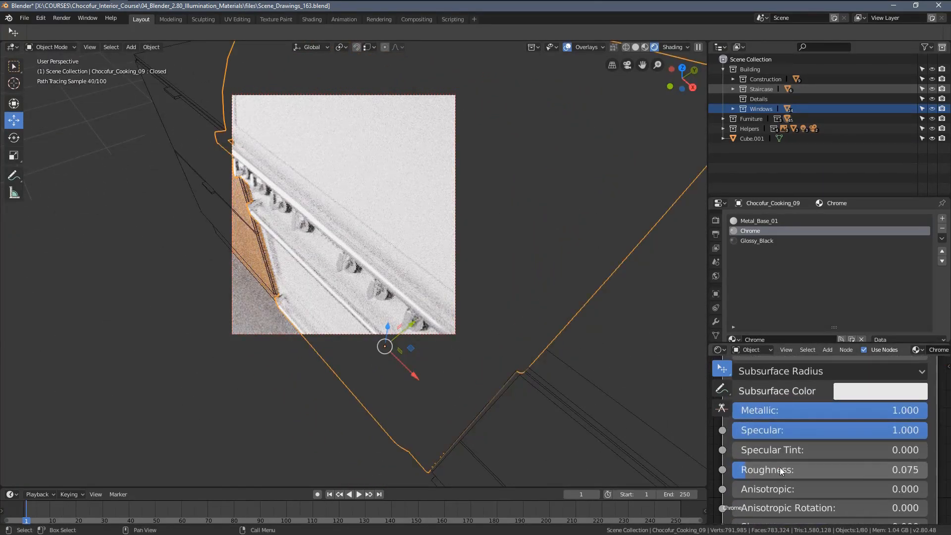
{"action": "double_click", "coordinate": [780, 468]}
{"action": "type", "text": "0.1"}
{"action": "key", "text": "Return"}
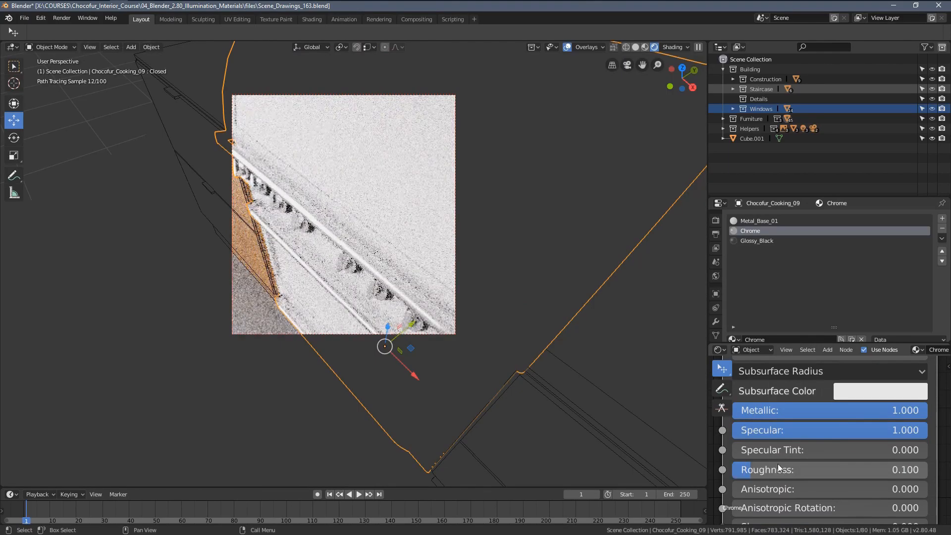
{"action": "mouse_move", "coordinate": [513, 322]}
{"action": "middle_mouse_down"}
{"action": "mouse_move", "coordinate": [581, 280]}
{"action": "mouse_move", "coordinate": [558, 249]}
{"action": "mouse_move", "coordinate": [511, 279]}
{"action": "mouse_move", "coordinate": [558, 273]}
{"action": "mouse_move", "coordinate": [556, 283]}
{"action": "mouse_move", "coordinate": [507, 276]}
{"action": "mouse_move", "coordinate": [519, 314]}
{"action": "mouse_move", "coordinate": [509, 308]}
{"action": "mouse_move", "coordinate": [519, 283]}
{"action": "middle_mouse_up"}
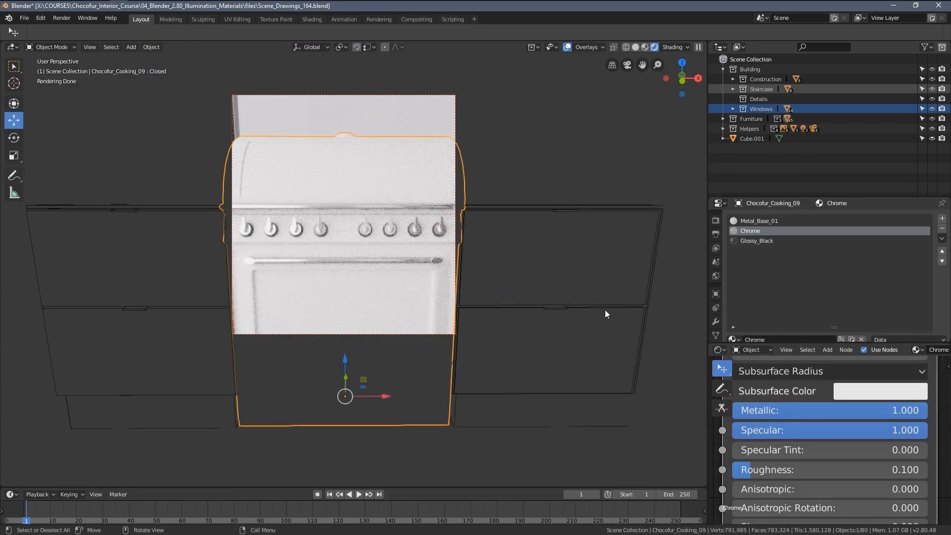
- Set Metallic to 1.000 on the cooker's Metal_Base_01 material and check the rendered body
{"action": "left_click", "coordinate": [765, 222]}
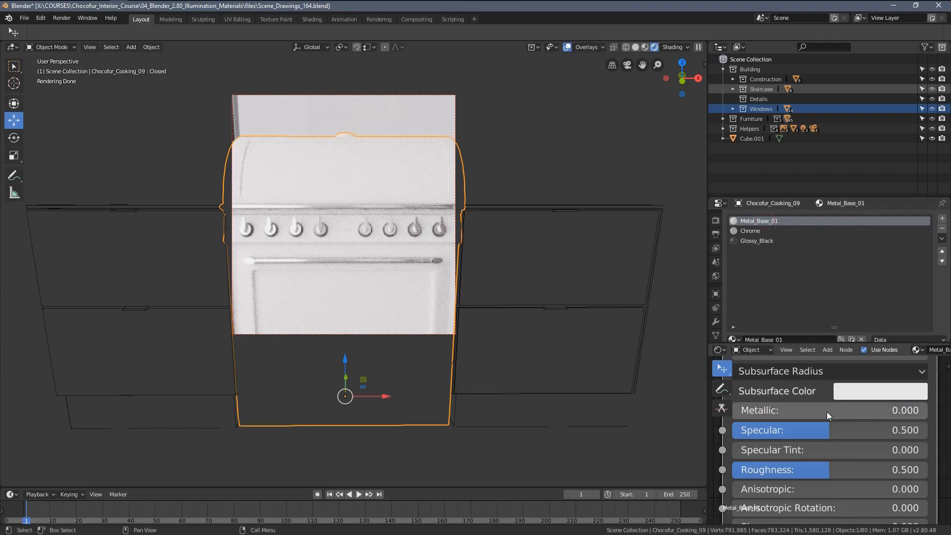
{"action": "mouse_move", "coordinate": [427, 275]}
{"action": "middle_mouse_down"}
{"action": "mouse_move", "coordinate": [484, 291]}
{"action": "mouse_move", "coordinate": [425, 284]}
{"action": "middle_mouse_up"}
{"action": "scroll", "coordinate": [822, 439], "scroll_direction": "down", "scroll_amount": 2}
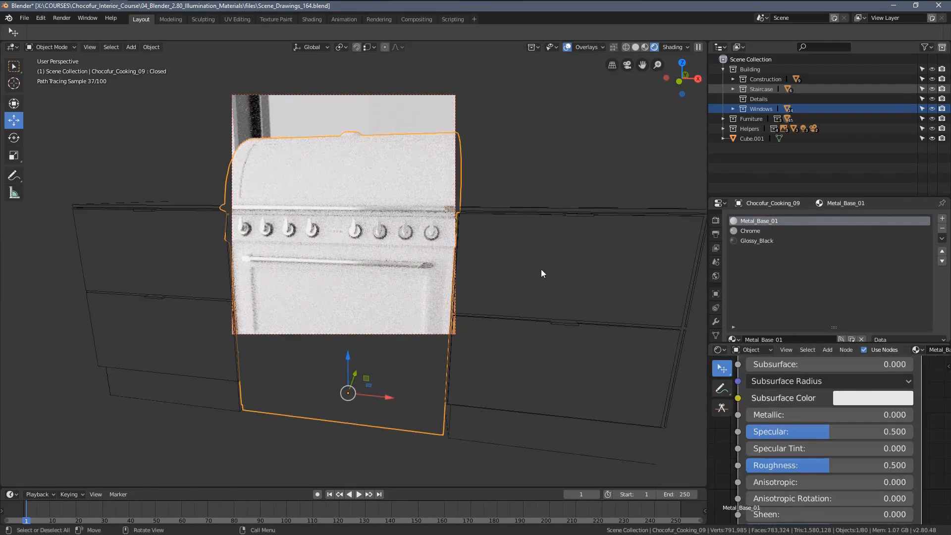
{"action": "middle_click_drag", "start_coordinate": [811, 408], "coordinate": [794, 423]}
{"action": "left_click_drag", "start_coordinate": [780, 427], "coordinate": [941, 426]}
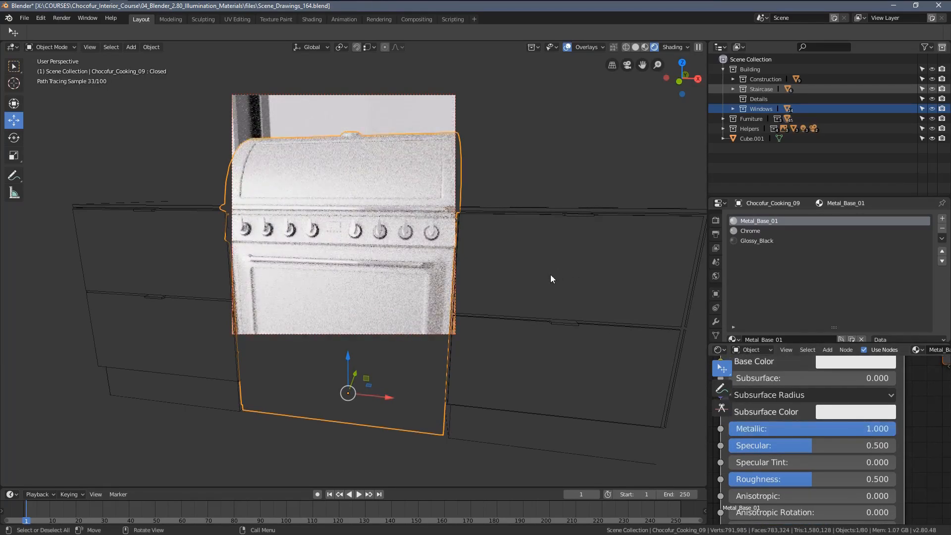
{"action": "middle_click_drag", "start_coordinate": [552, 276], "coordinate": [488, 289]}
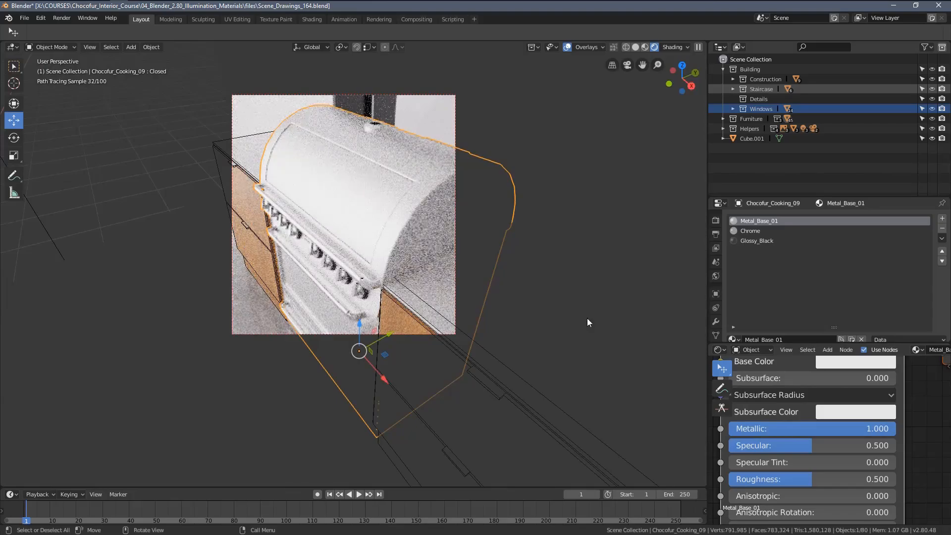
- Set the brightness of Metal_Base_01's Base Color to 0.65 and inspect the rendered cooker from the front
{"action": "middle_click_drag", "start_coordinate": [825, 389], "coordinate": [816, 420]}
{"action": "middle_click_drag", "start_coordinate": [519, 286], "coordinate": [448, 270]}
{"action": "left_click", "coordinate": [851, 394]}
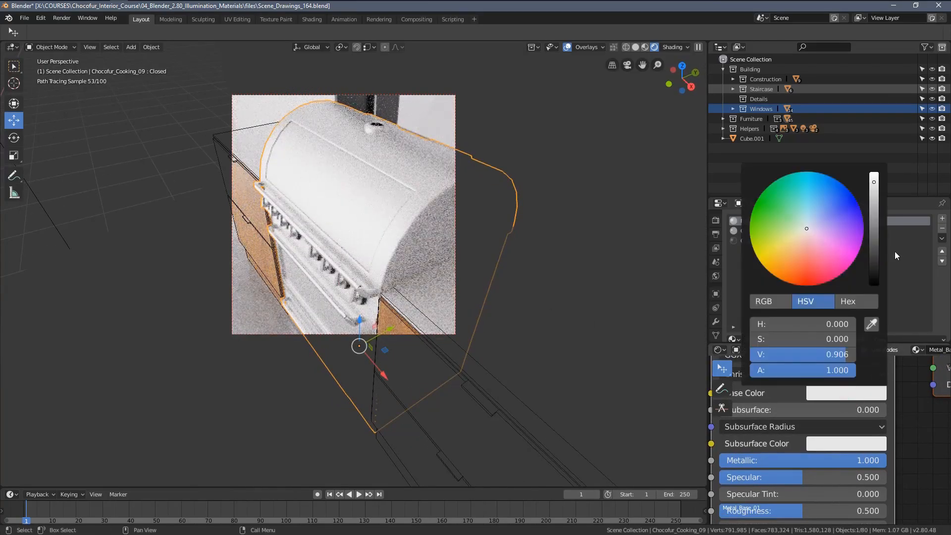
{"action": "left_click", "coordinate": [837, 357]}
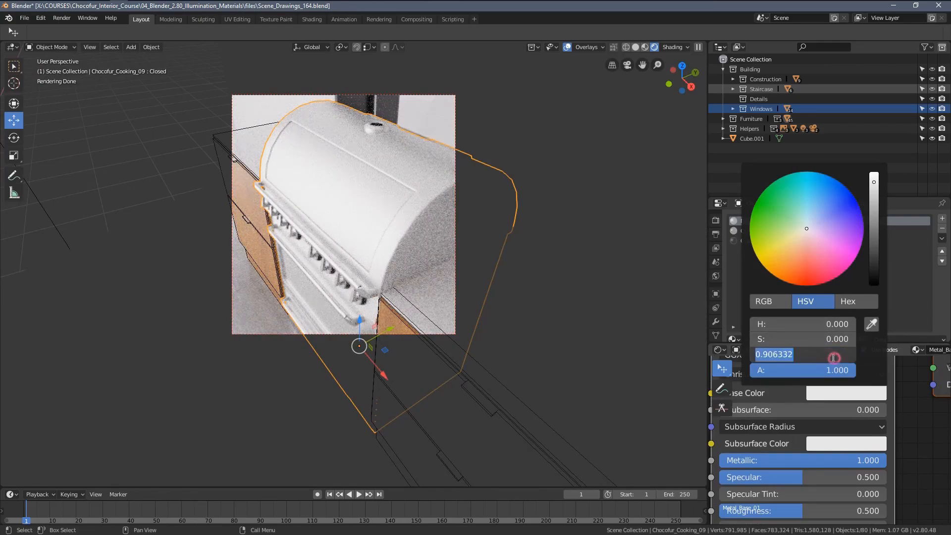
{"action": "type", "text": ".65"}
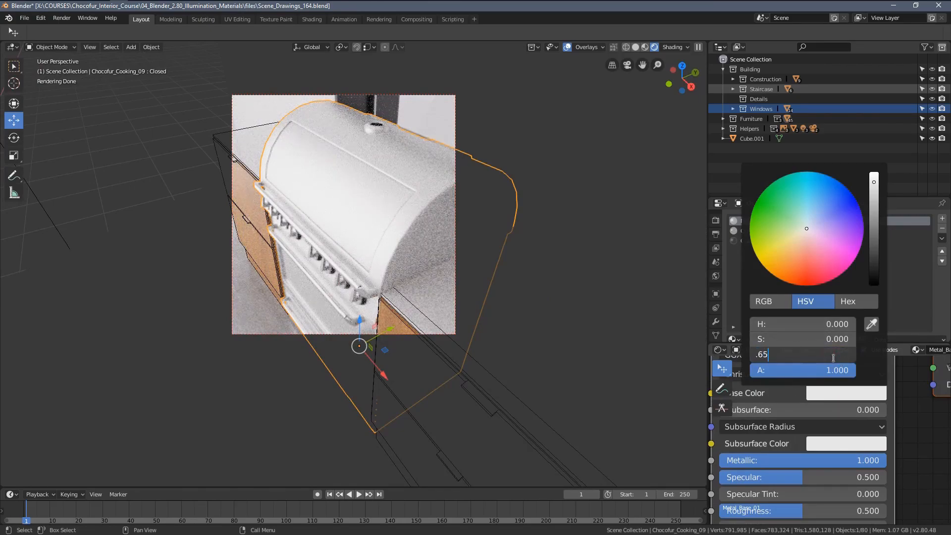
{"action": "key", "text": "Return"}
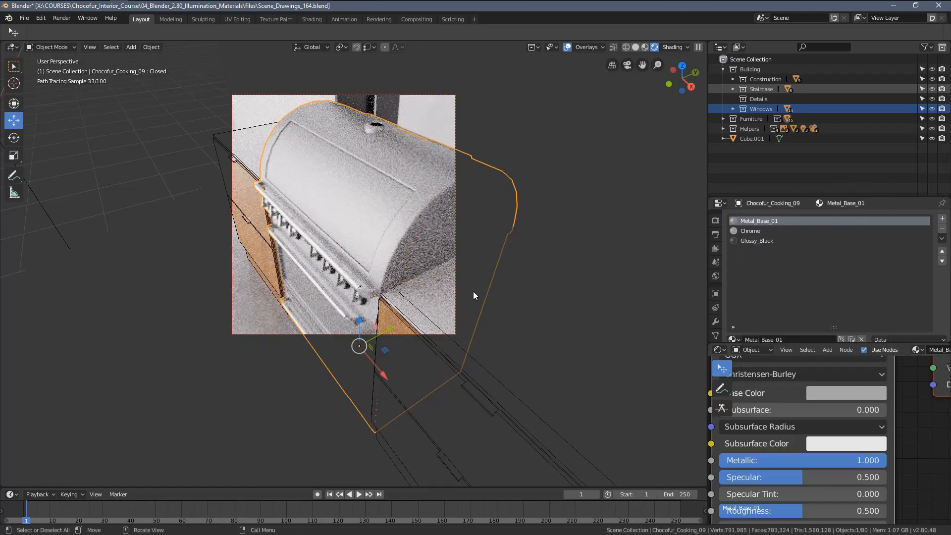
{"action": "middle_click_drag", "start_coordinate": [473, 292], "coordinate": [523, 278]}
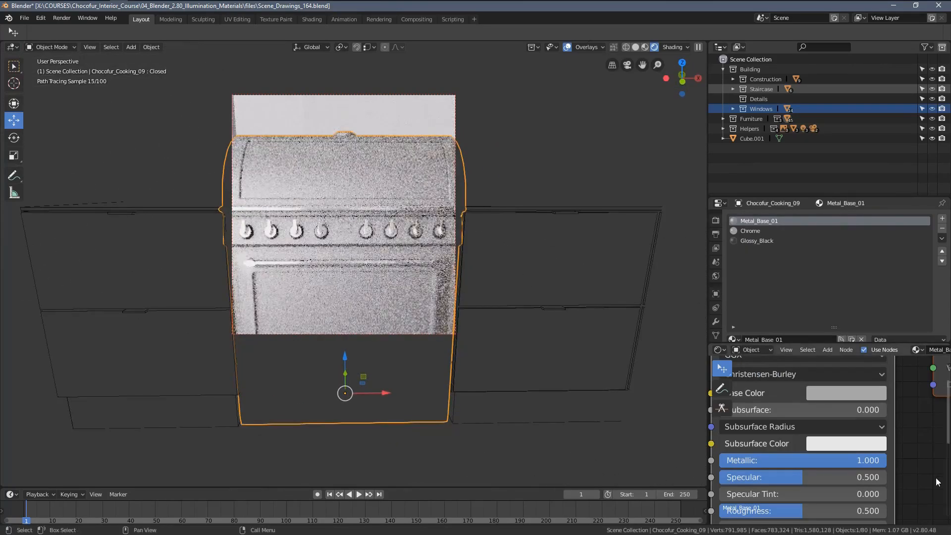
- Darken Metal_Base_01's Base Color to a brightness of 0.5 and inspect the cooker from an angle
{"action": "left_click", "coordinate": [852, 394]}
{"action": "left_click", "coordinate": [820, 353]}
{"action": "type", "text": "."}
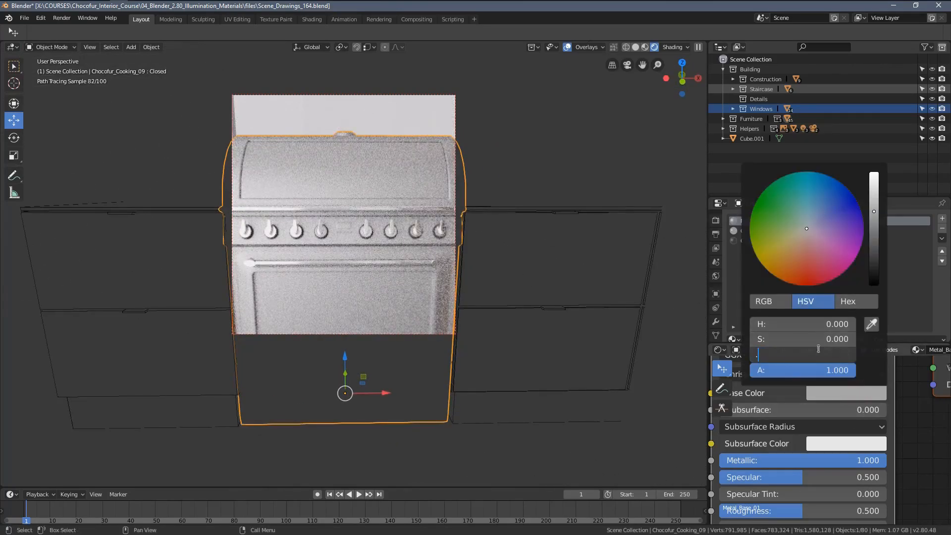
{"action": "type", "text": "5"}
{"action": "key", "text": "Return"}
{"action": "middle_click_drag", "start_coordinate": [584, 307], "coordinate": [515, 282]}
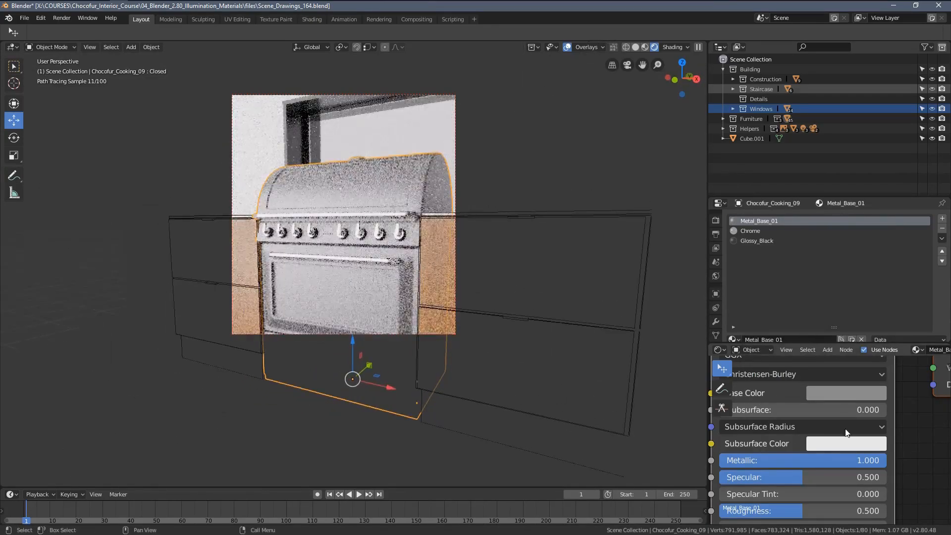
- Set the brightness of Metal_Base_01's Base Color to 0.6
{"action": "left_click", "coordinate": [850, 395]}
{"action": "left_click", "coordinate": [820, 352]}
{"action": "type", "text": ".6"}
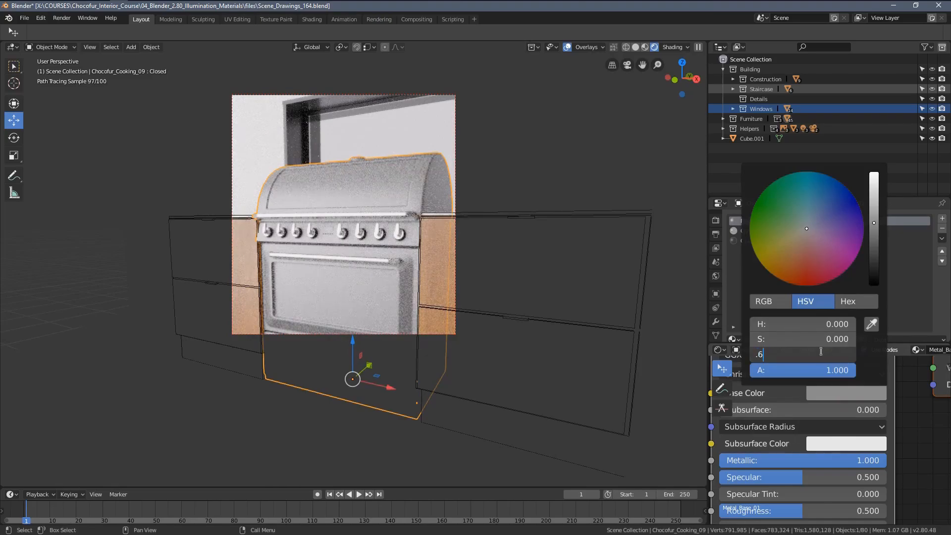
{"action": "key", "text": "Return"}
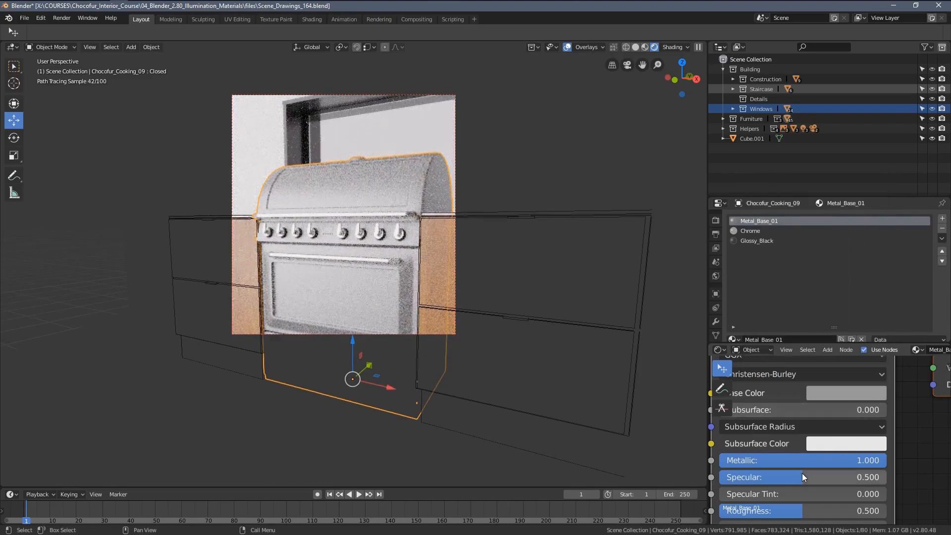
- Set Metal_Base_01's Specular to 0.8 and check the reflections on the cooker body
{"action": "left_click_drag", "start_coordinate": [818, 477], "coordinate": [839, 476]}
{"action": "left_click", "coordinate": [834, 477]}
{"action": "type", "text": ".8"}
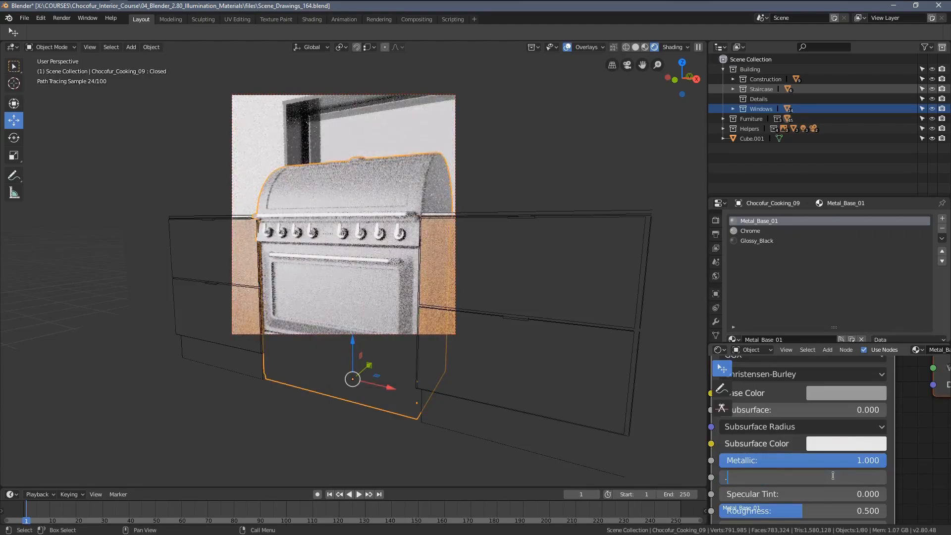
{"action": "key", "text": "Return"}
{"action": "mouse_move", "coordinate": [429, 254]}
{"action": "middle_mouse_down"}
{"action": "mouse_move", "coordinate": [435, 295]}
{"action": "mouse_move", "coordinate": [456, 240]}
{"action": "mouse_move", "coordinate": [446, 239]}
{"action": "mouse_move", "coordinate": [506, 258]}
{"action": "middle_mouse_up"}
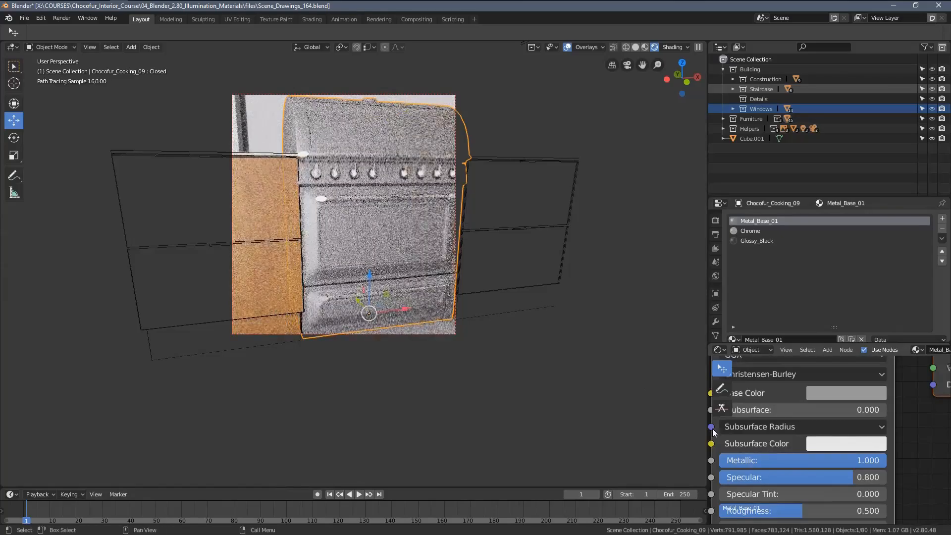
{"action": "middle_click_drag", "start_coordinate": [521, 300], "coordinate": [517, 280]}
- Try a nearly mirror-like Roughness of 0.019 on Metal_Base_01 and inspect the cooker front up close
{"action": "middle_click_drag", "start_coordinate": [760, 475], "coordinate": [791, 431]}
{"action": "mouse_move", "coordinate": [418, 222]}
{"action": "middle_mouse_down"}
{"action": "mouse_move", "coordinate": [471, 245]}
{"action": "mouse_move", "coordinate": [424, 272]}
{"action": "middle_mouse_up"}
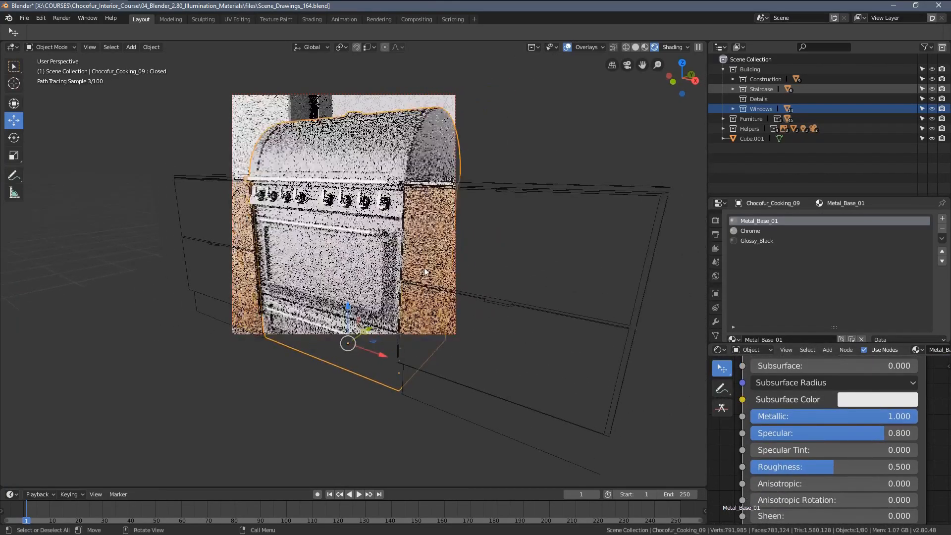
{"action": "left_click_drag", "start_coordinate": [810, 466], "coordinate": [758, 466]}
{"action": "mouse_move", "coordinate": [534, 327]}
{"action": "middle_mouse_down"}
{"action": "mouse_move", "coordinate": [549, 335]}
{"action": "mouse_move", "coordinate": [476, 292]}
{"action": "mouse_move", "coordinate": [525, 282]}
{"action": "mouse_move", "coordinate": [476, 297]}
{"action": "middle_mouse_up"}
{"action": "scroll", "coordinate": [483, 305], "scroll_direction": "up", "scroll_amount": 3}
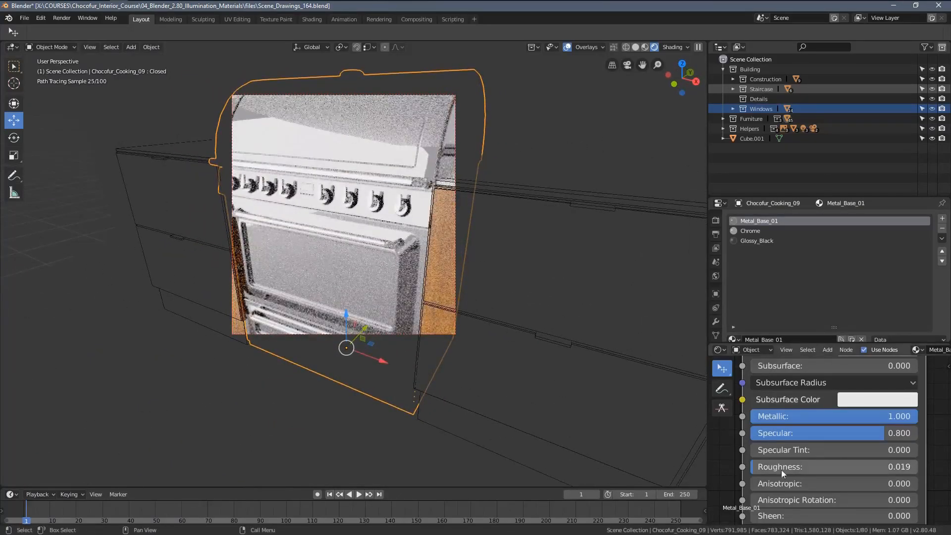
- Set Metal_Base_01's Roughness to 0.4 and compare the cooker with the kitchen reference photo
{"action": "mouse_move", "coordinate": [781, 467]}
{"action": "left_mouse_down"}
{"action": "mouse_move", "coordinate": [833, 467]}
{"action": "mouse_move", "coordinate": [812, 466]}
{"action": "left_mouse_up"}
{"action": "left_click", "coordinate": [812, 466]}
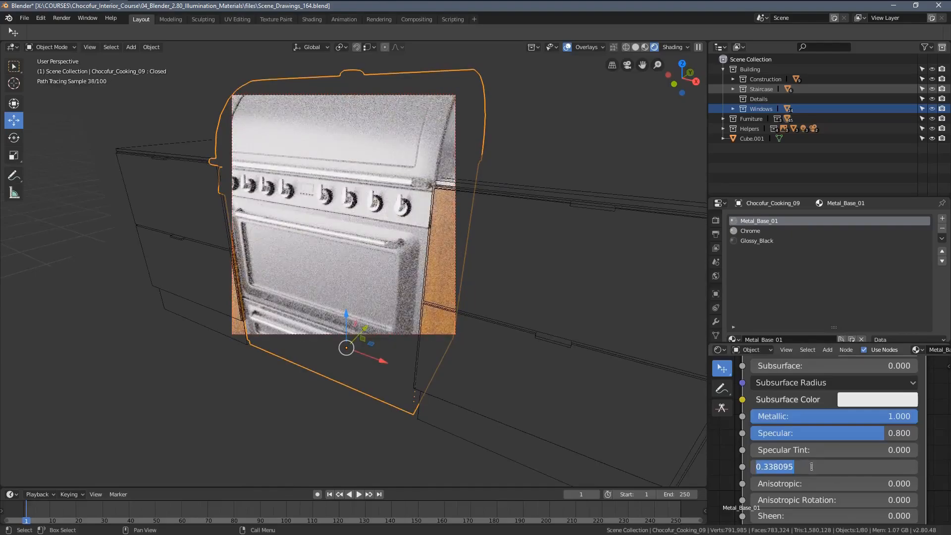
{"action": "type", "text": ".4"}
{"action": "key", "text": "Return"}
{"action": "key", "text": "alt+Tab"}
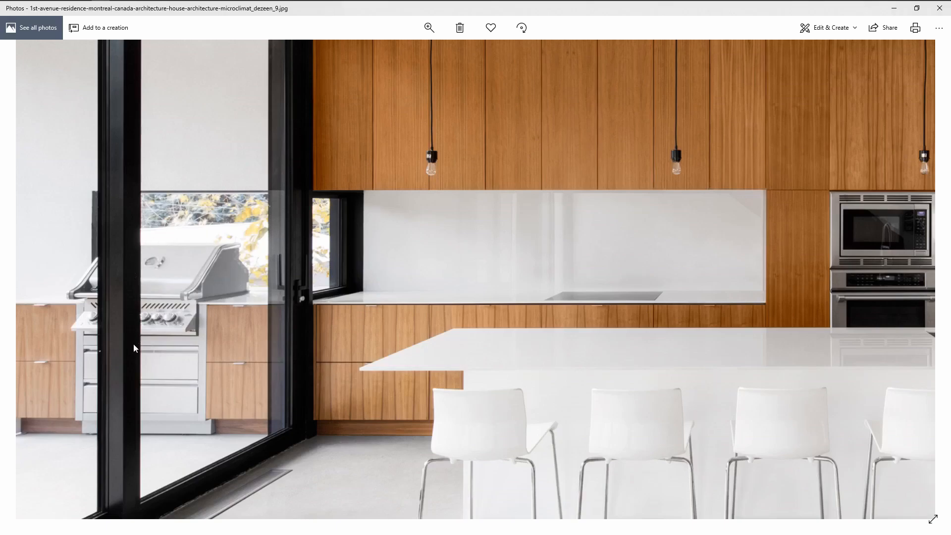
{"action": "key", "text": "alt+Tab"}
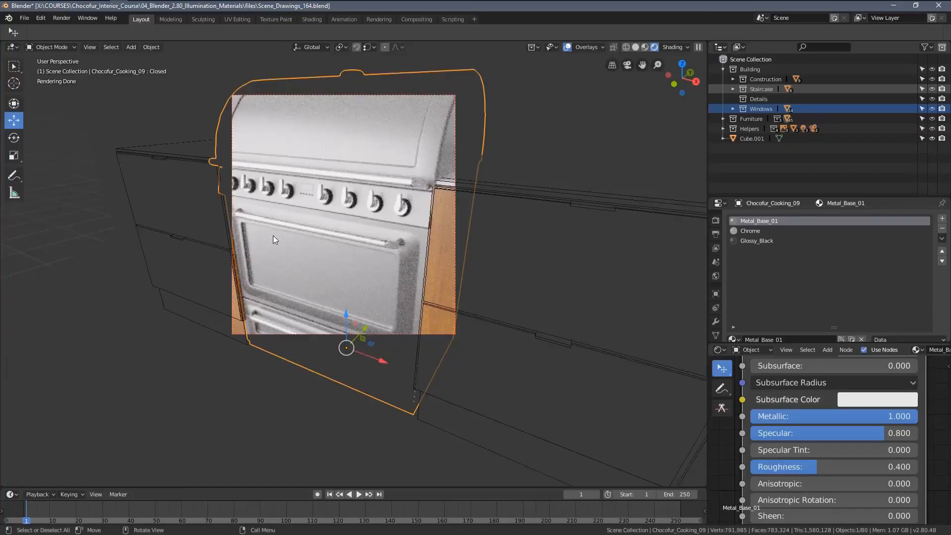
- Switch to the camera view and limit the rendered preview to a tight region around the cooker
{"action": "key", "text": "KP_0"}
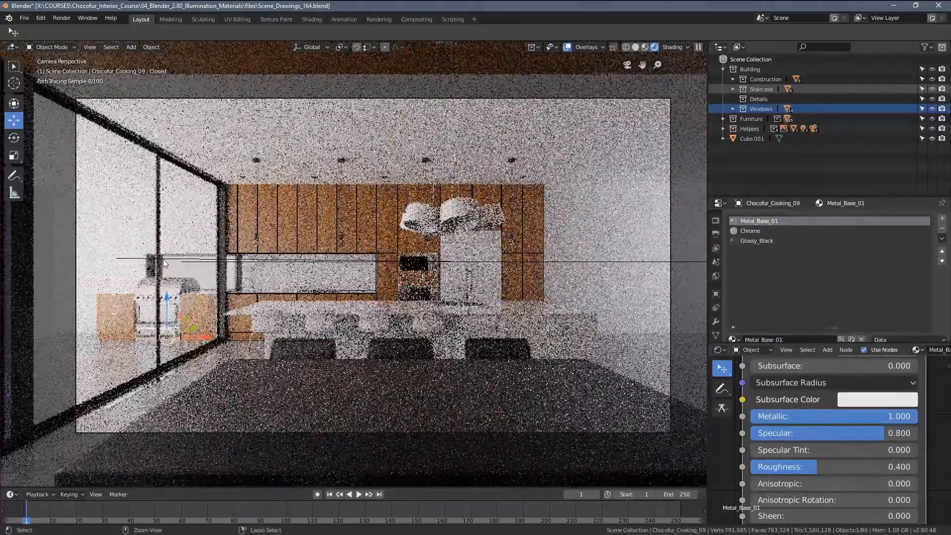
{"action": "key", "text": "ctrl+b"}
{"action": "left_click_drag", "start_coordinate": [108, 248], "coordinate": [241, 367]}
{"action": "scroll", "coordinate": [221, 340], "scroll_direction": "up", "scroll_amount": 7}
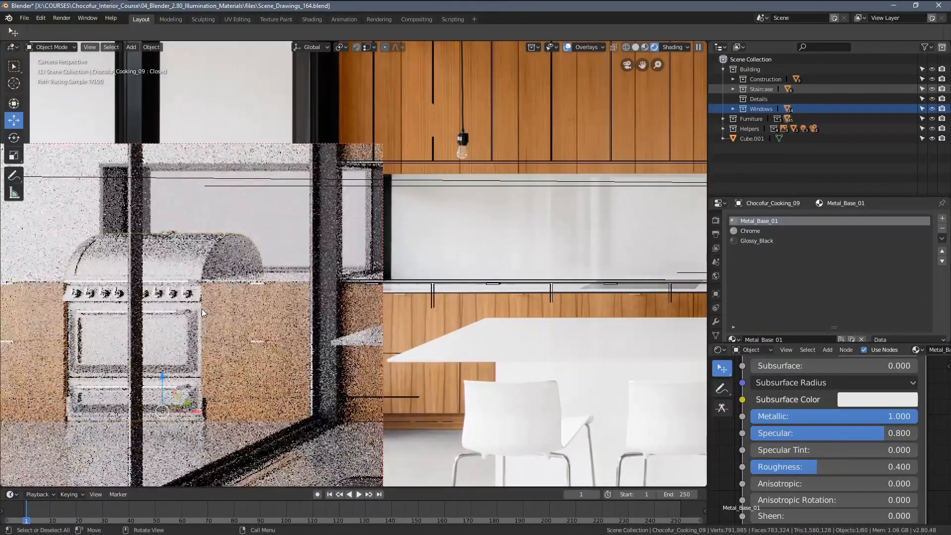
{"action": "middle_click_drag", "start_coordinate": [201, 308], "coordinate": [240, 293], "text": "shift"}
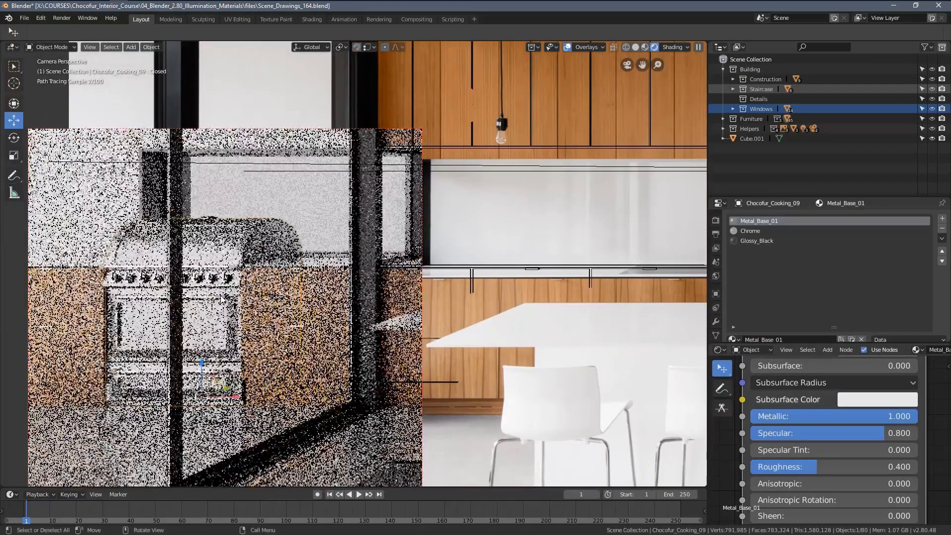
{"action": "key", "text": "ctrl+b"}
{"action": "left_click_drag", "start_coordinate": [85, 200], "coordinate": [299, 412]}
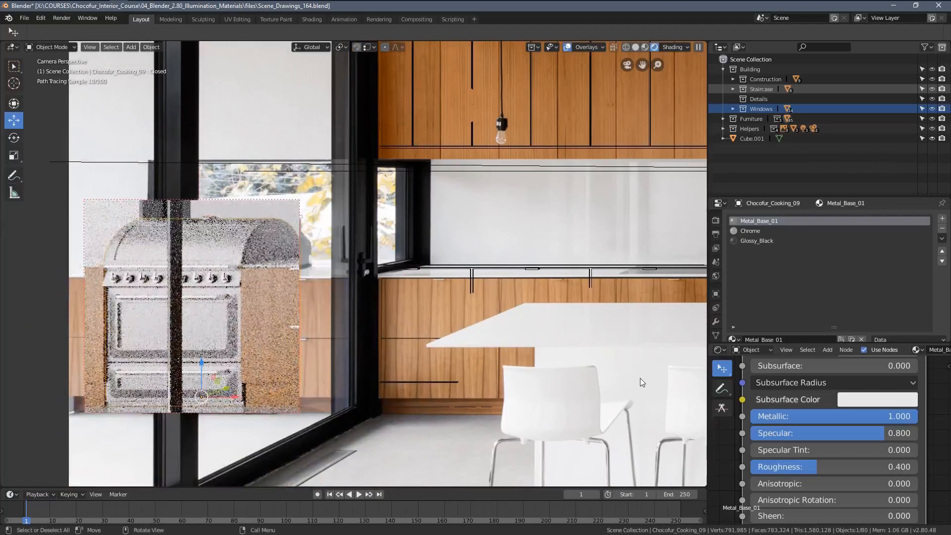
- Set the brightness of Metal_Base_01's Base Color to 0.55
{"action": "left_click", "coordinate": [869, 399]}
{"action": "scroll", "coordinate": [862, 414], "scroll_direction": "up", "scroll_amount": 3}
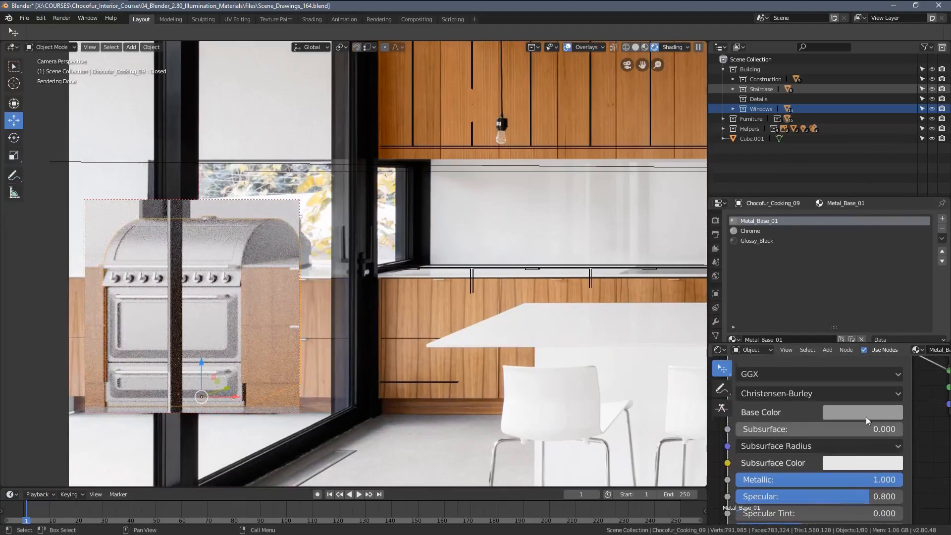
{"action": "left_click", "coordinate": [866, 415]}
{"action": "mouse_move", "coordinate": [837, 373]}
{"action": "left_mouse_down"}
{"action": "mouse_move", "coordinate": [823, 374]}
{"action": "mouse_move", "coordinate": [839, 373]}
{"action": "left_mouse_up"}
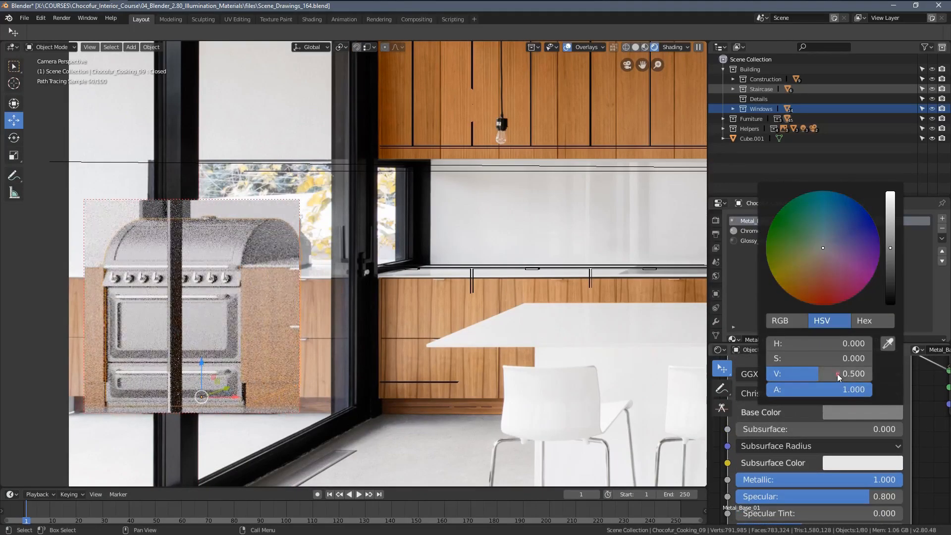
{"action": "left_click", "coordinate": [838, 374]}
{"action": "type", "text": ".55"}
{"action": "key", "text": "Return"}
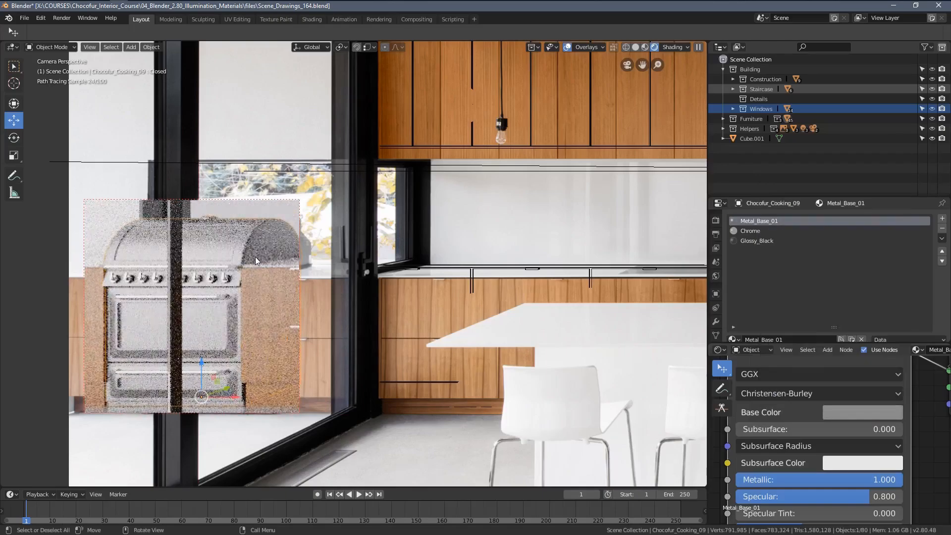
- Enlarge the render region around the cooker to check it against the adjoining cabinets and glass door
{"action": "scroll", "coordinate": [226, 271], "scroll_direction": "down", "scroll_amount": 2}
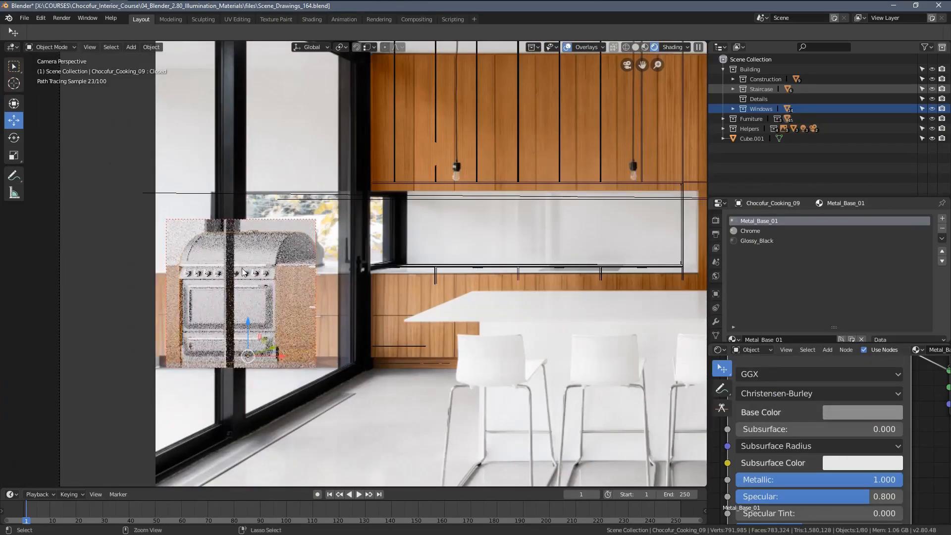
{"action": "key", "text": "ctrl+b"}
{"action": "left_click_drag", "start_coordinate": [117, 186], "coordinate": [349, 342]}
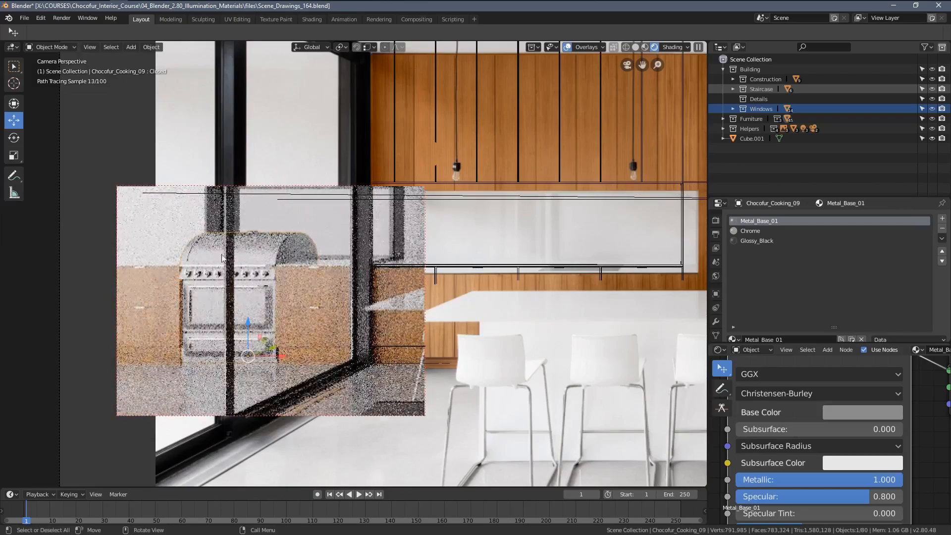
- Move the render region over the built-in ovens and refrigerator to preview them in the camera view
{"action": "scroll", "coordinate": [403, 311], "scroll_direction": "down", "scroll_amount": 2}
{"action": "middle_click_drag", "start_coordinate": [441, 299], "coordinate": [261, 294], "text": "shift"}
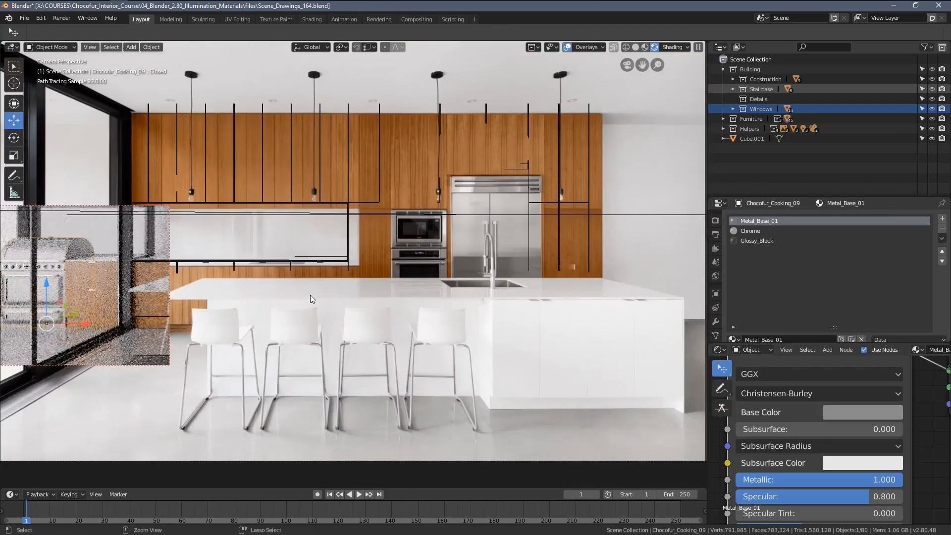
{"action": "key", "text": "ctrl+b"}
{"action": "left_click_drag", "start_coordinate": [335, 158], "coordinate": [579, 303]}
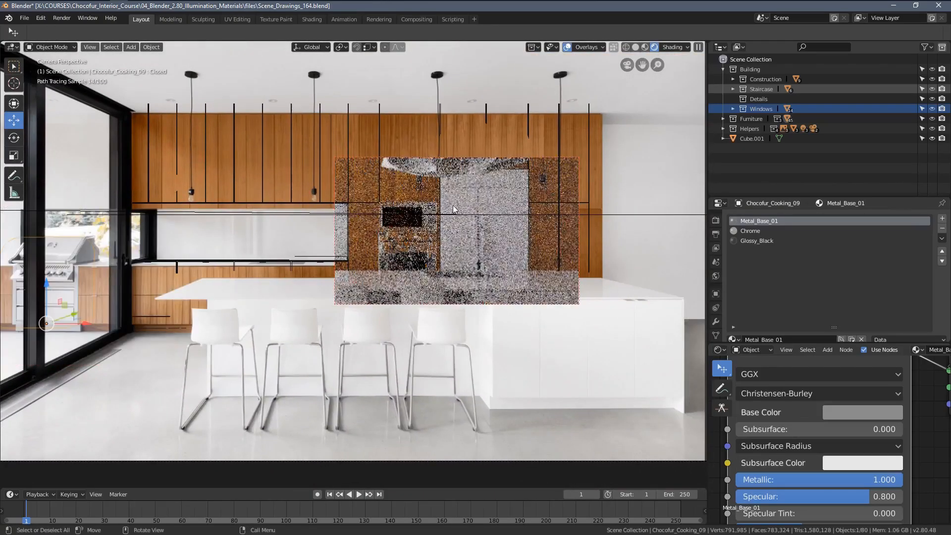
{"action": "scroll", "coordinate": [488, 223], "scroll_direction": "down", "scroll_amount": 1}
{"action": "key", "text": "ctrl+b"}
{"action": "left_click_drag", "start_coordinate": [338, 136], "coordinate": [548, 310]}
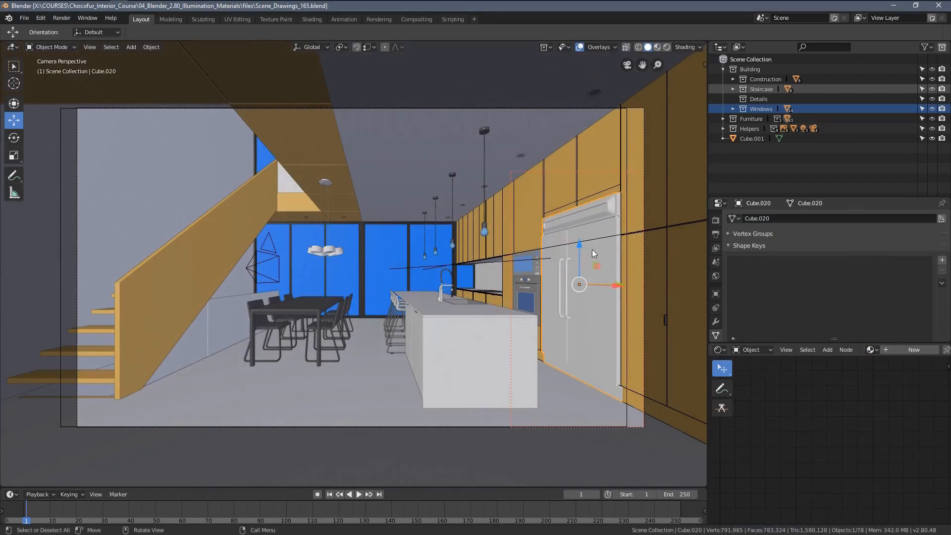
- Examine the brushed metal refrigerator doors in the kitchen reference photo, and return to Blender
{"action": "key", "text": "alt+Tab"}
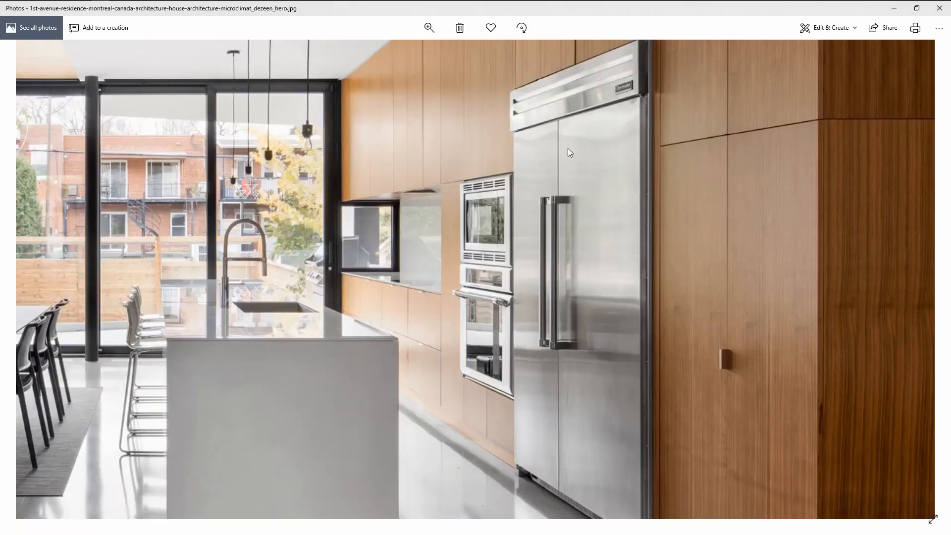
{"action": "left_click_drag", "start_coordinate": [568, 148], "coordinate": [570, 156]}
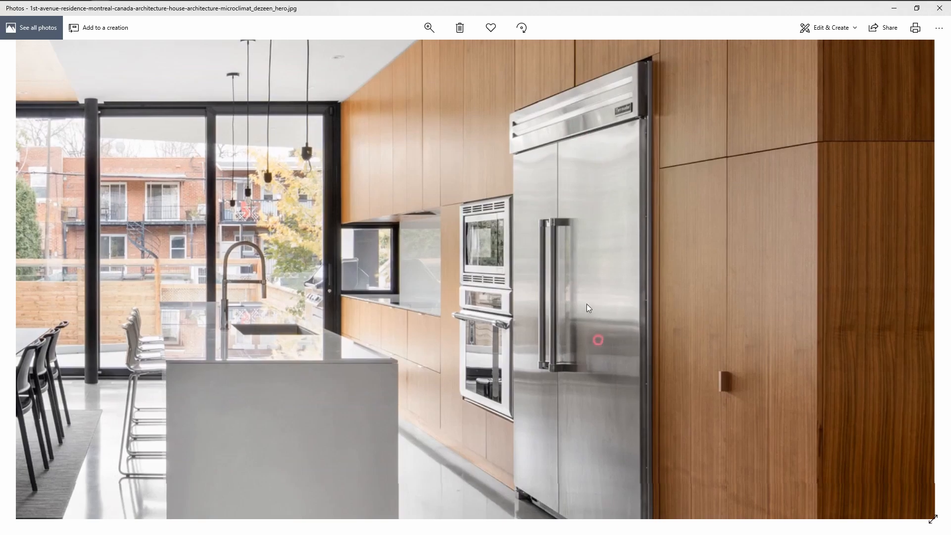
{"action": "key", "text": "alt+Tab"}
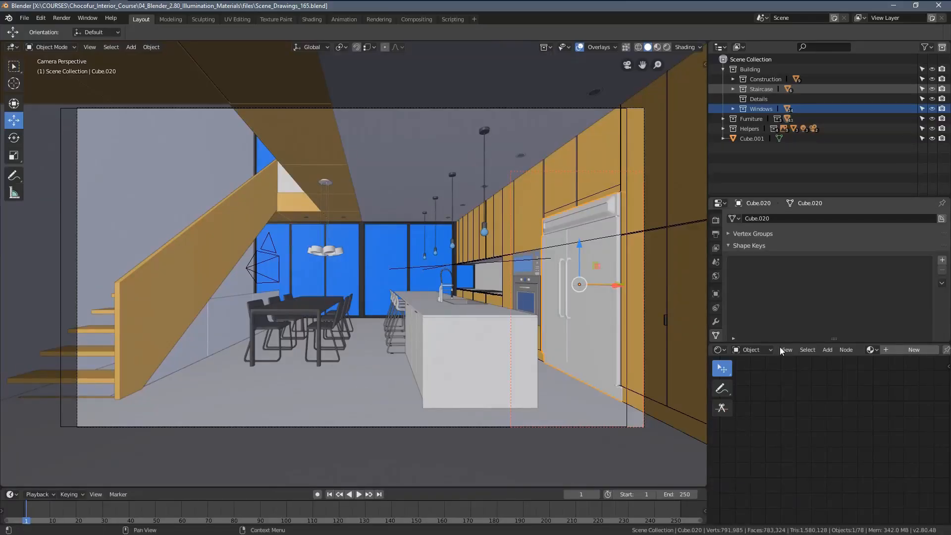
- Assign the existing Metal_Base_01 material to the refrigerator
{"action": "scroll", "coordinate": [716, 317], "scroll_direction": "down", "scroll_amount": 1}
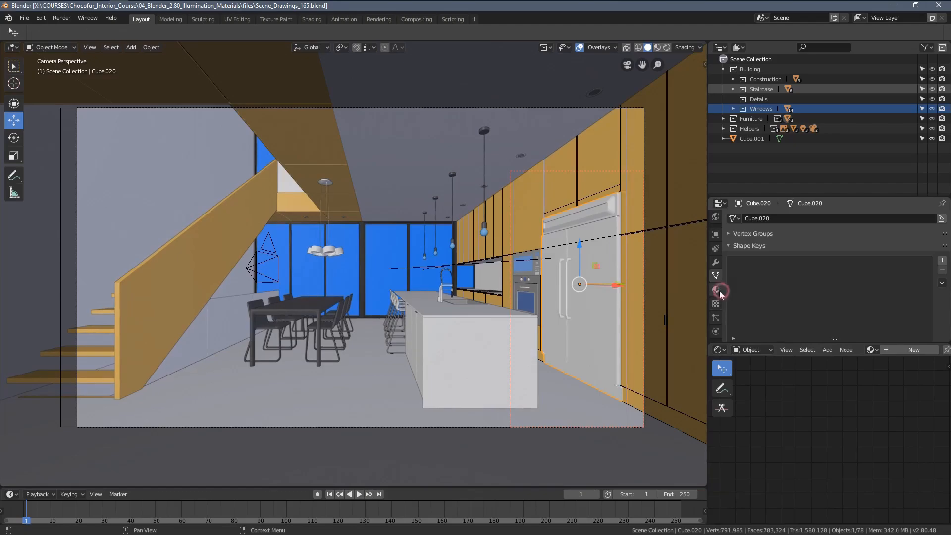
{"action": "left_click", "coordinate": [715, 289]}
{"action": "left_click_drag", "start_coordinate": [830, 328], "coordinate": [831, 278]}
{"action": "left_click", "coordinate": [731, 289]}
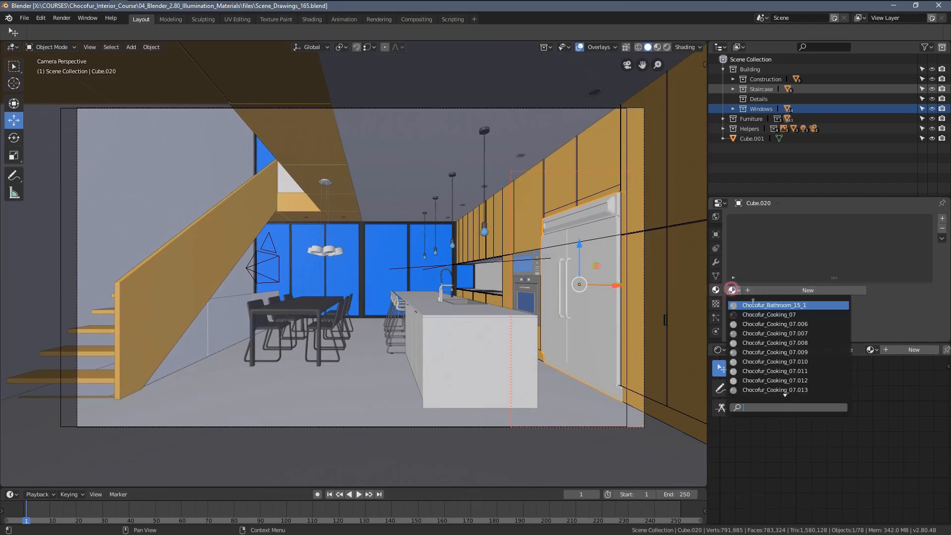
{"action": "type", "text": "mat"}
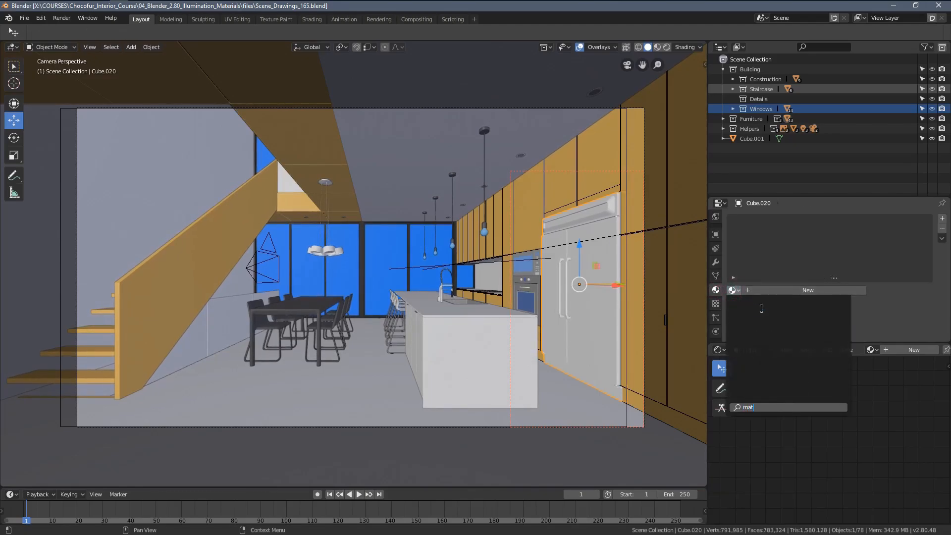
{"action": "key", "text": "BackSpace"}
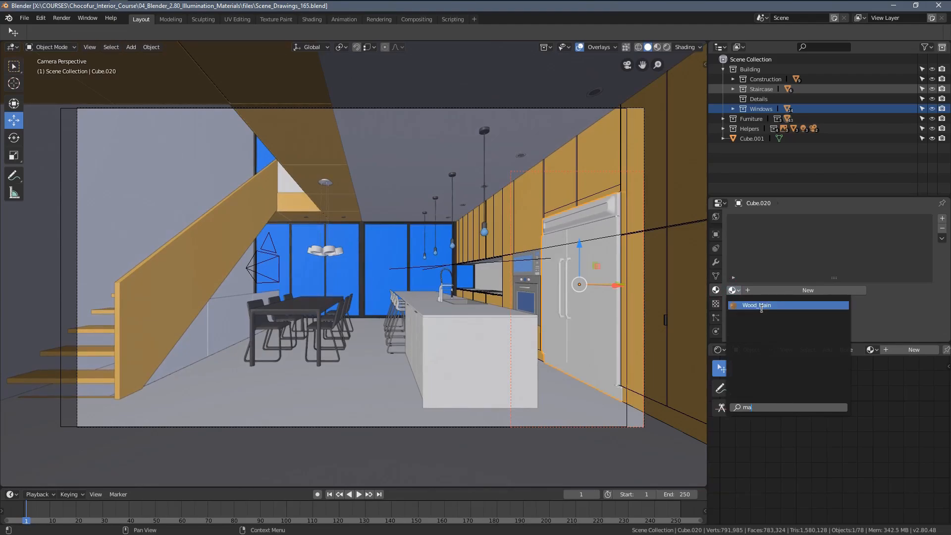
{"action": "key", "text": "BackSpace"}
{"action": "type", "text": "et"}
{"action": "left_click", "coordinate": [761, 305]}
- Switch the camera view to rendered shading and preview the refrigerator's metal up close
{"action": "scroll", "coordinate": [548, 272], "scroll_direction": "up", "scroll_amount": 4}
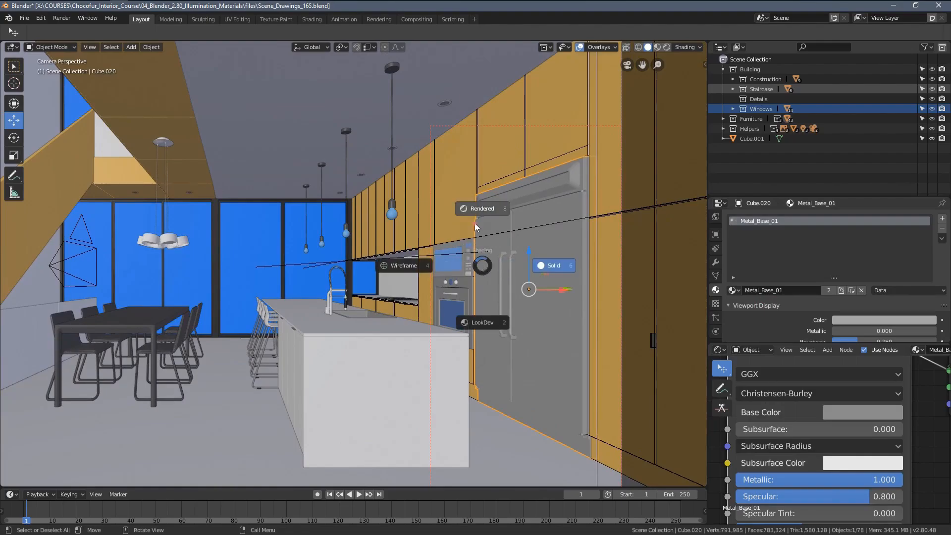
{"action": "key", "text": "8"}
{"action": "scroll", "coordinate": [397, 210], "scroll_direction": "up", "scroll_amount": 3}
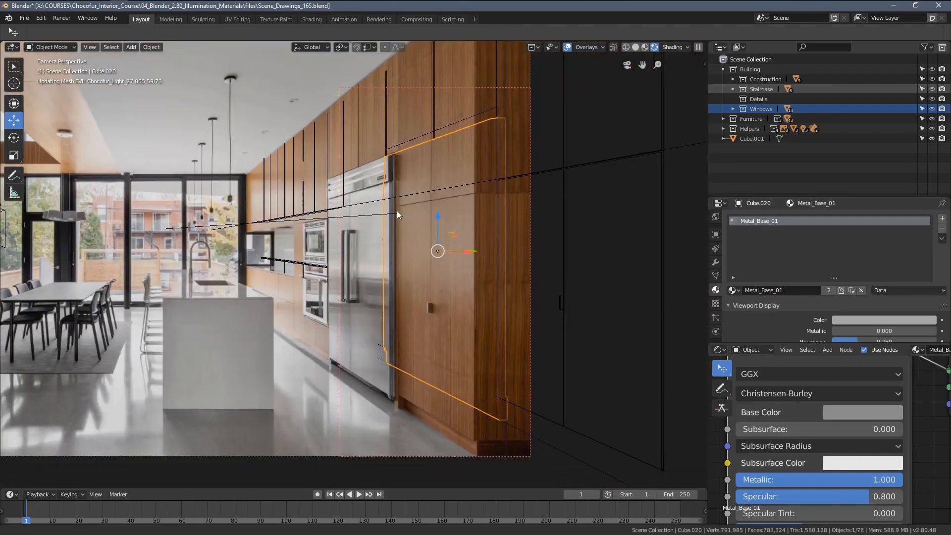
{"action": "scroll", "coordinate": [422, 231], "scroll_direction": "up", "scroll_amount": 2}
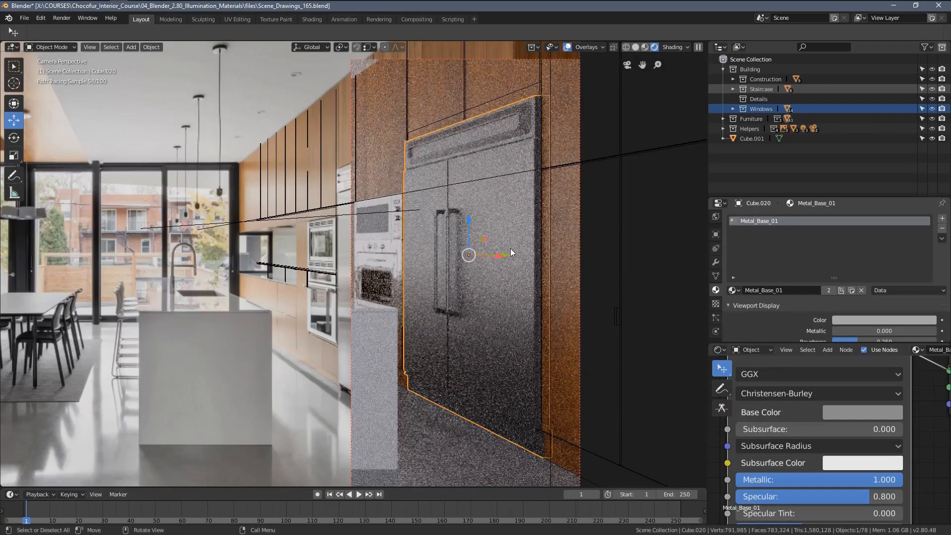
- Make the refrigerator's material an independent copy and rename it Metal_Base_03
{"action": "left_click", "coordinate": [828, 291]}
{"action": "left_click", "coordinate": [782, 291]}
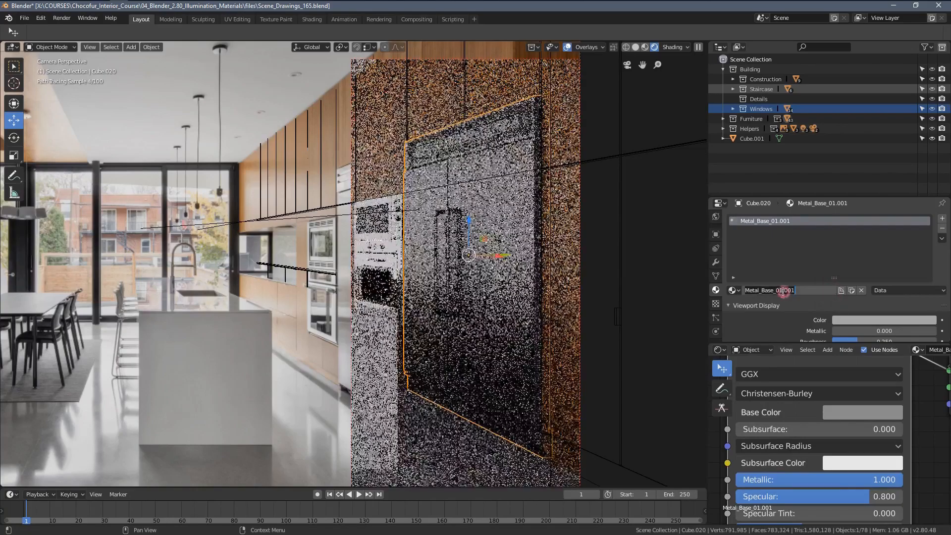
{"action": "type", "text": "Metal_Base_03"}
{"action": "key", "text": "Return"}
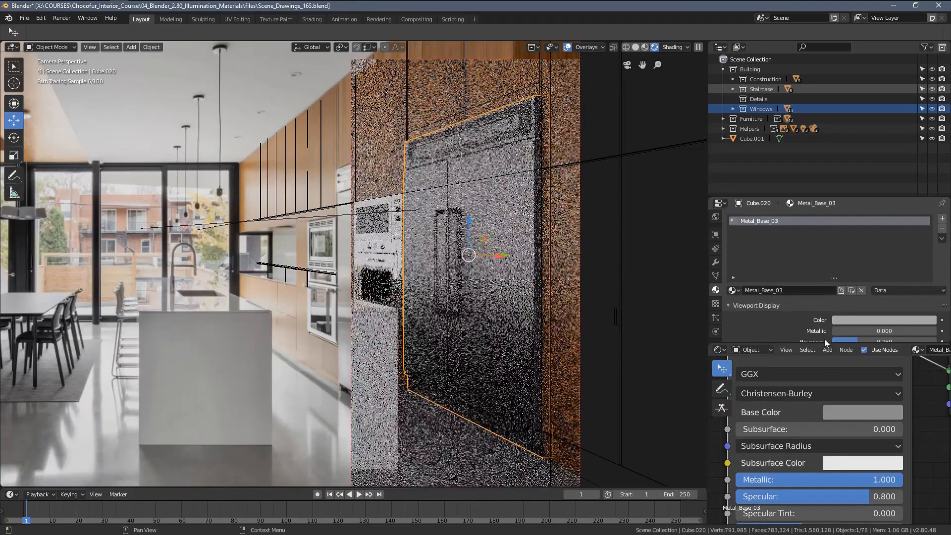
- Set the brightness of Metal_Base_03's Base Color to 0.8
{"action": "scroll", "coordinate": [838, 426], "scroll_direction": "down", "scroll_amount": 2}
{"action": "left_click", "coordinate": [848, 417]}
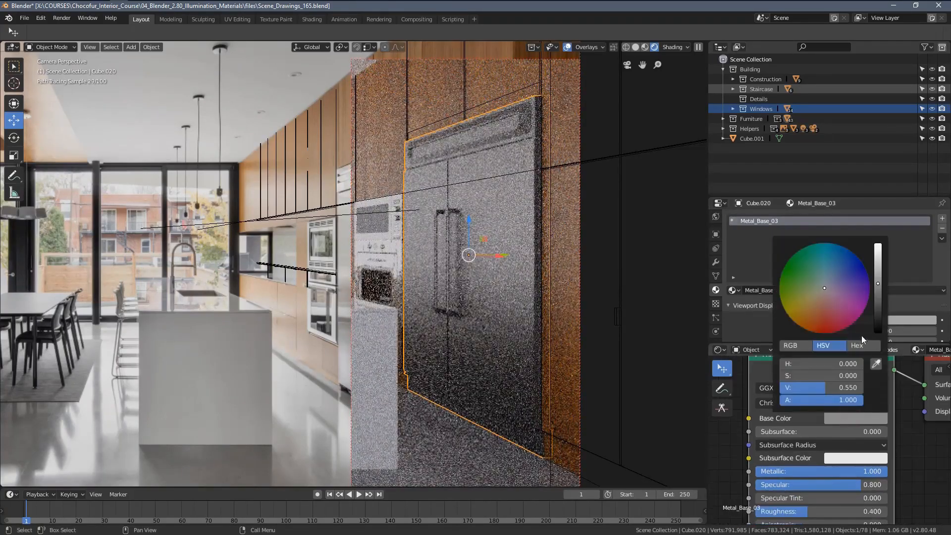
{"action": "left_click", "coordinate": [826, 387]}
{"action": "type", "text": "."}
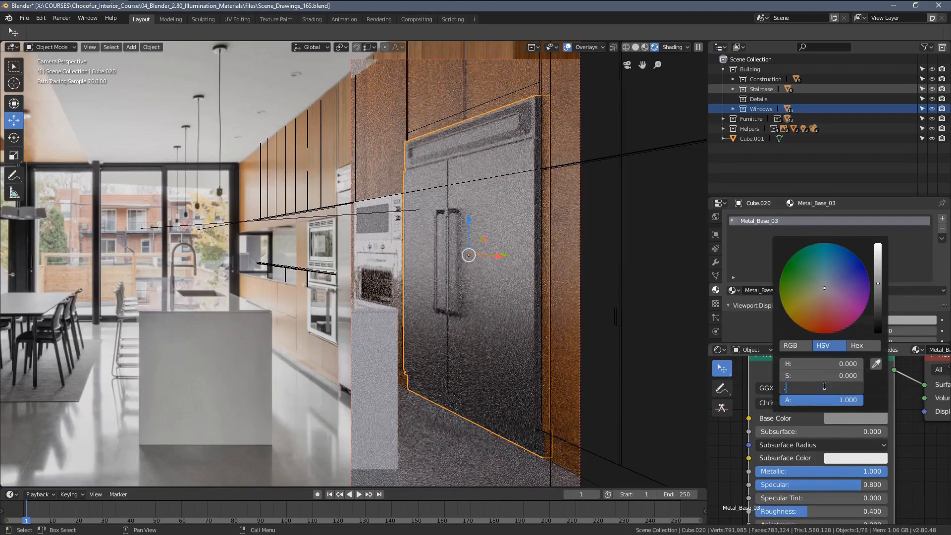
{"action": "type", "text": "8"}
{"action": "key", "text": "Return"}
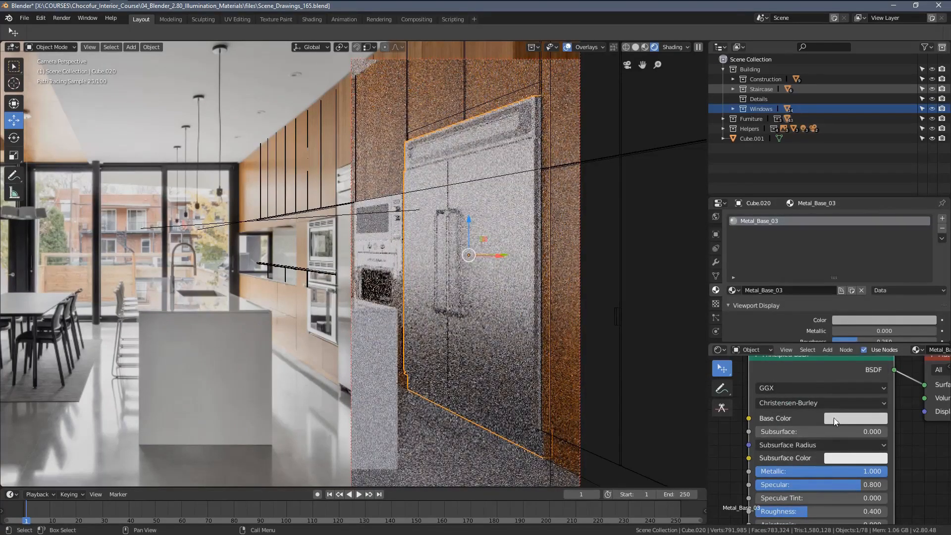
- Lower the brightness of Metal_Base_03's Base Color to 0.7
{"action": "left_click", "coordinate": [833, 418]}
{"action": "left_click", "coordinate": [836, 389]}
{"action": "type", "text": ".7"}
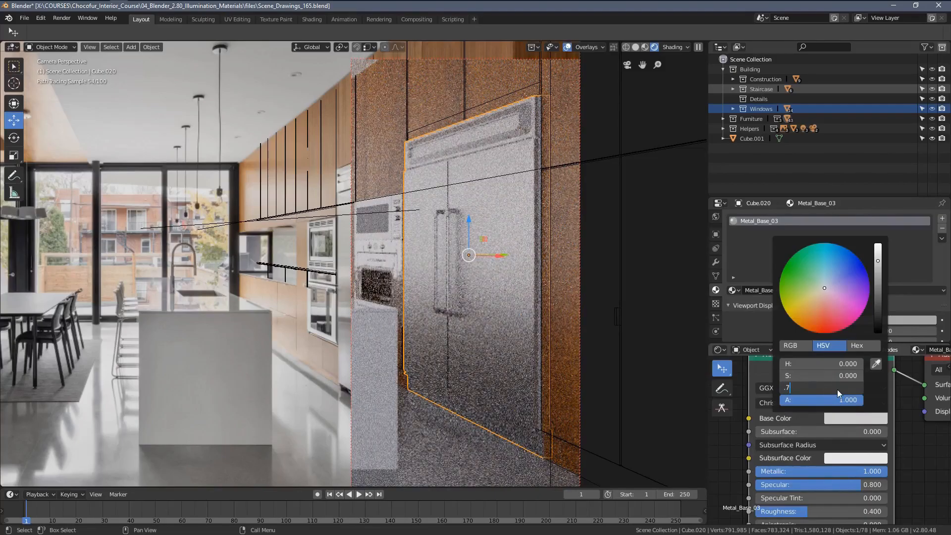
{"action": "key", "text": "Return"}
- Reduce the Roughness of Metal_Base_03 to 0.15
{"action": "scroll", "coordinate": [843, 463], "scroll_direction": "up", "scroll_amount": 3}
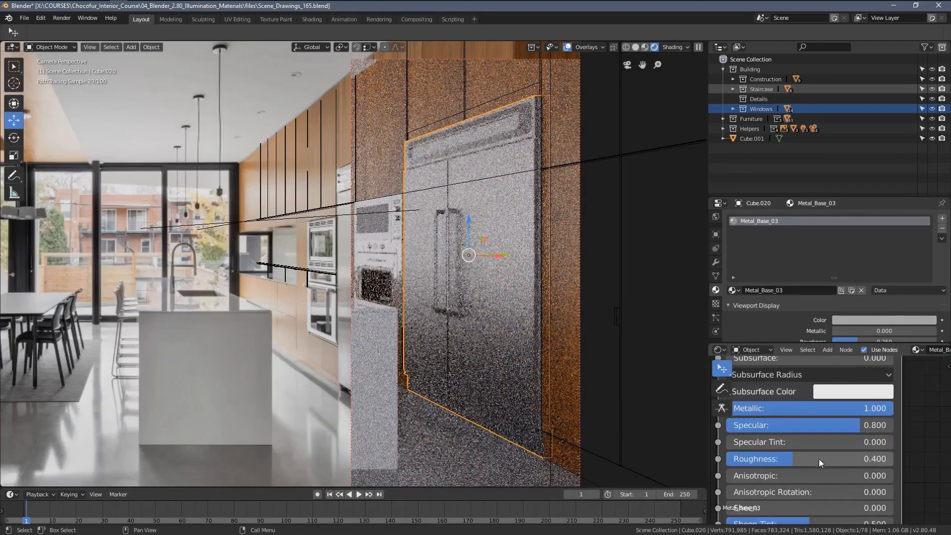
{"action": "left_click_drag", "start_coordinate": [819, 458], "coordinate": [760, 459]}
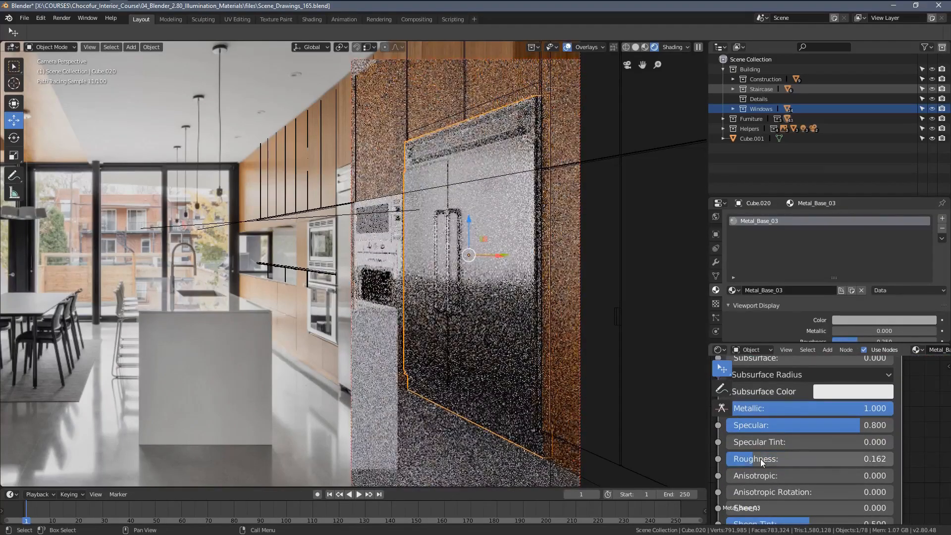
{"action": "left_click", "coordinate": [769, 460]}
{"action": "type", "text": "."}
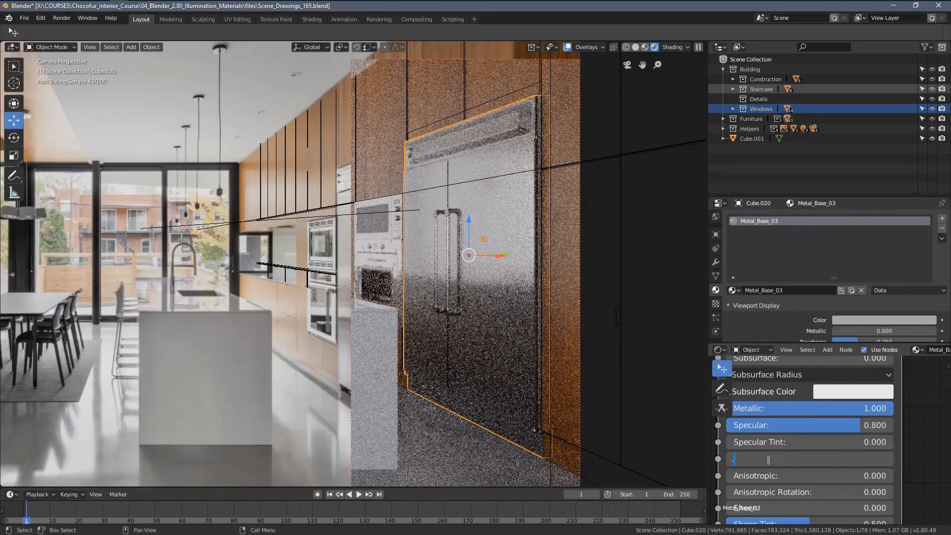
{"action": "type", "text": "15"}
{"action": "key", "text": "Return"}
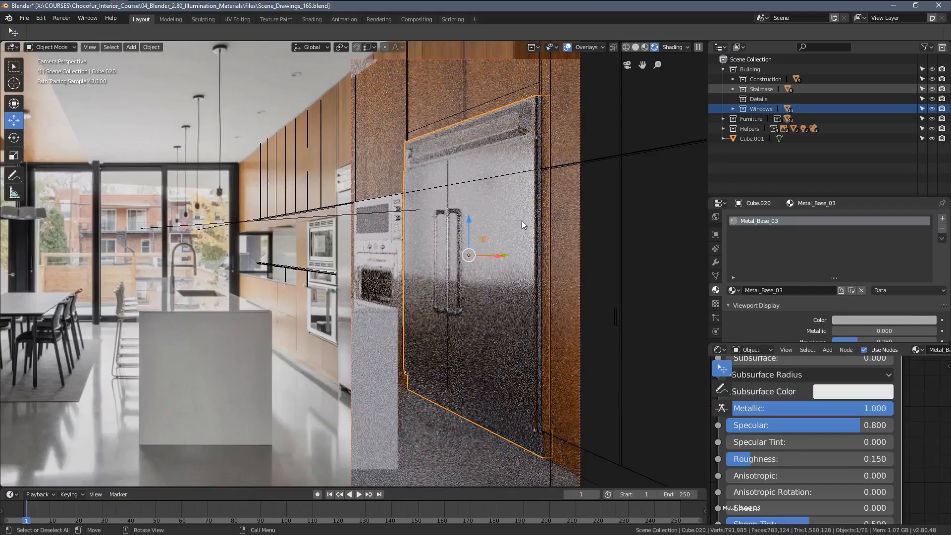
- Limit the render region to the refrigerator's doors and inspect their reflections up close
{"action": "middle_click_drag", "start_coordinate": [503, 215], "coordinate": [472, 215], "text": "shift"}
{"action": "key", "text": "ctrl+b"}
{"action": "left_click_drag", "start_coordinate": [352, 118], "coordinate": [524, 365]}
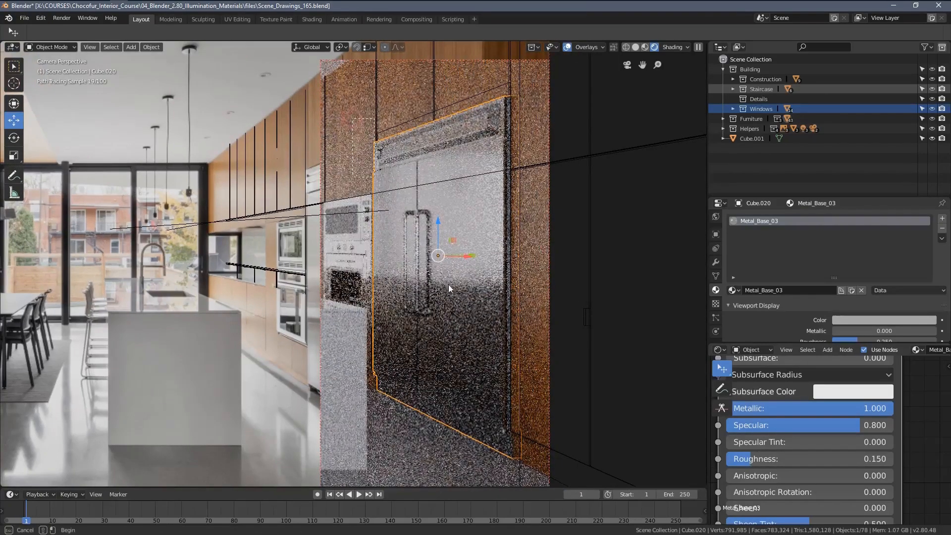
{"action": "scroll", "coordinate": [426, 204], "scroll_direction": "up", "scroll_amount": 1}
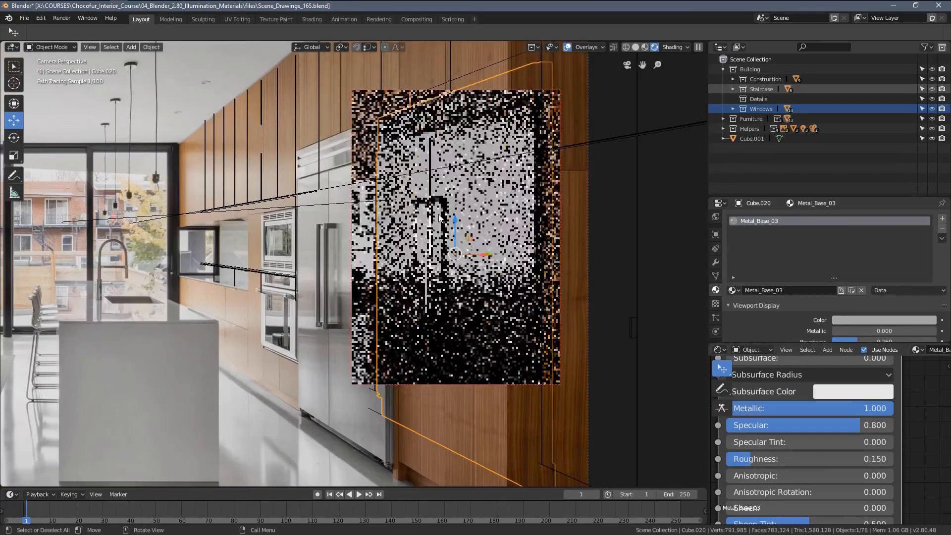
{"action": "middle_click_drag", "start_coordinate": [467, 193], "coordinate": [438, 227], "text": "shift"}
{"action": "scroll", "coordinate": [439, 226], "scroll_direction": "up", "scroll_amount": 1}
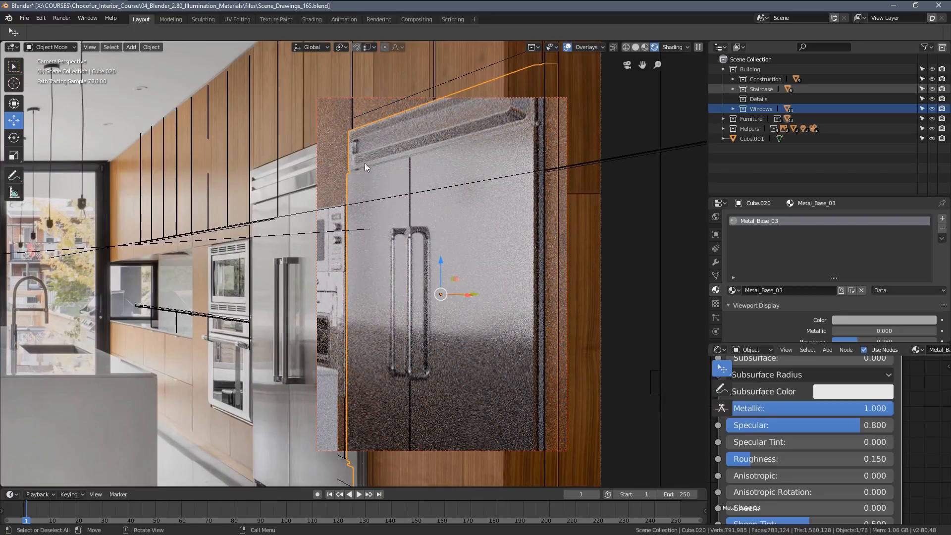
- Preview the refrigerator's upper vent with a small render region, and extend the region over the whole refrigerator
{"action": "key", "text": "ctrl+b"}
{"action": "left_click_drag", "start_coordinate": [310, 64], "coordinate": [444, 243]}
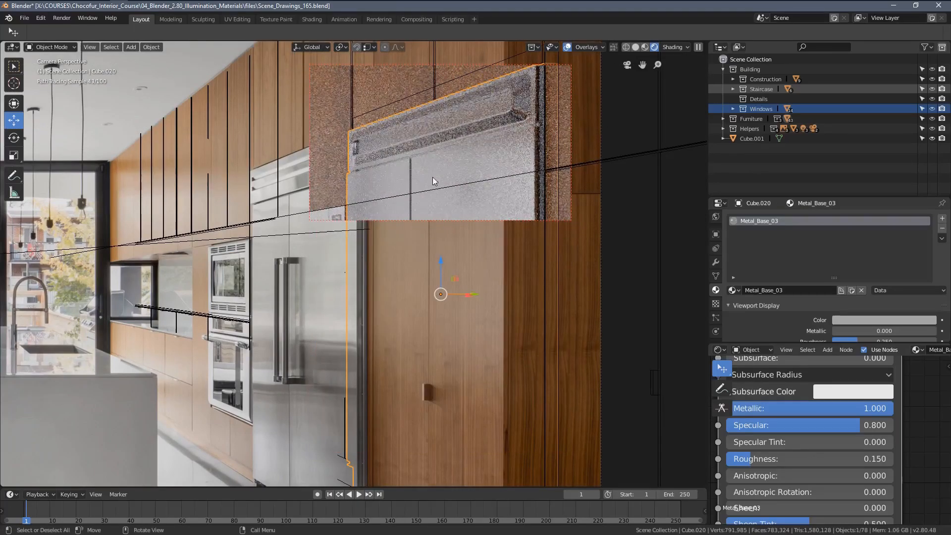
{"action": "scroll", "coordinate": [411, 214], "scroll_direction": "down", "scroll_amount": 3}
{"action": "key", "text": "ctrl+b"}
{"action": "mouse_move", "coordinate": [326, 148]}
{"action": "left_mouse_down"}
{"action": "mouse_move", "coordinate": [432, 359]}
{"action": "mouse_move", "coordinate": [495, 453]}
{"action": "left_mouse_up"}
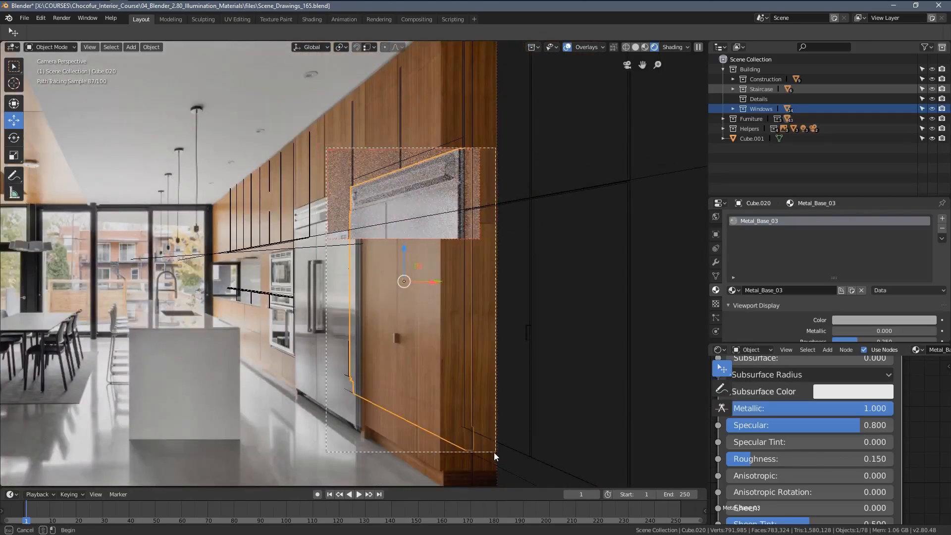
- Switch to the kitchen reference photo in Photos, examine the refrigerator's metal reflections, and return to Blender
{"action": "key", "text": "alt+Tab"}
{"action": "left_click_drag", "start_coordinate": [599, 224], "coordinate": [549, 297]}
{"action": "double_click", "coordinate": [550, 305]}
{"action": "left_click", "coordinate": [735, 322]}
{"action": "double_click", "coordinate": [736, 323]}
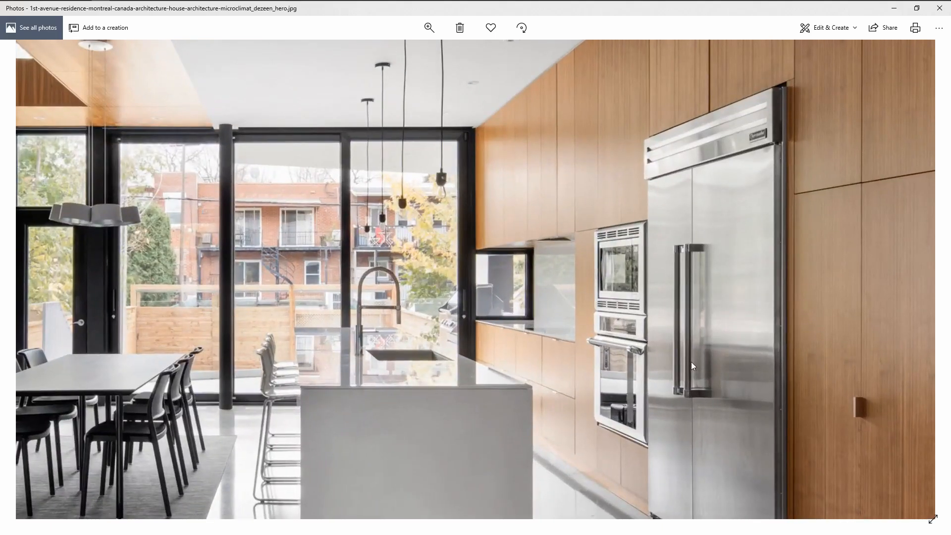
{"action": "key", "text": "alt+Tab"}
- Set the Roughness of Metal_Base_03 to 0.1
{"action": "left_click", "coordinate": [785, 458]}
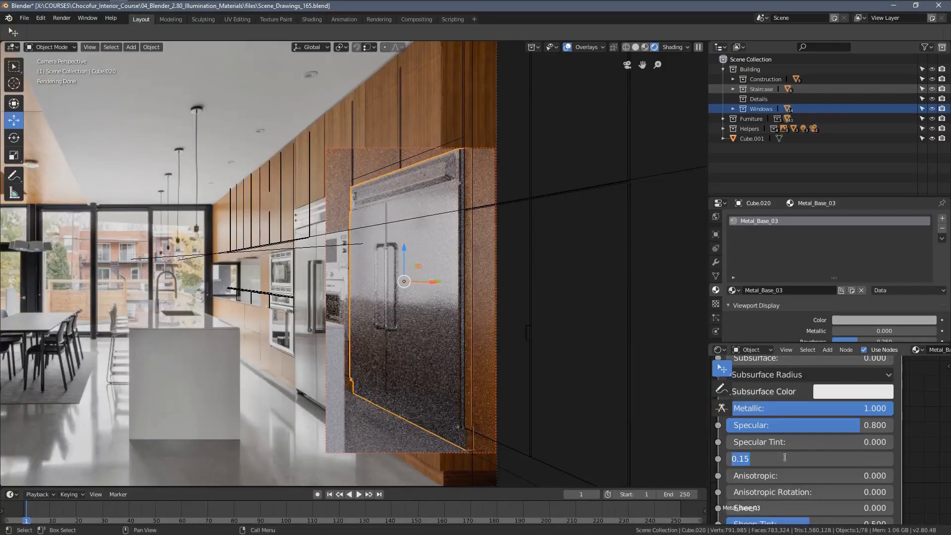
{"action": "type", "text": ".1"}
{"action": "key", "text": "Return"}
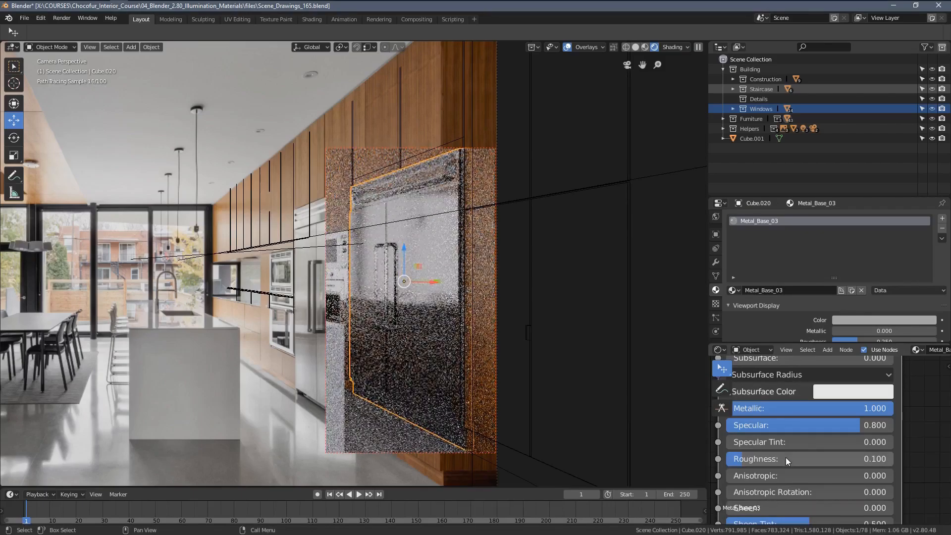
- Raise the brightness of the refrigerator material's Base Color to 0.8
{"action": "left_click", "coordinate": [833, 391]}
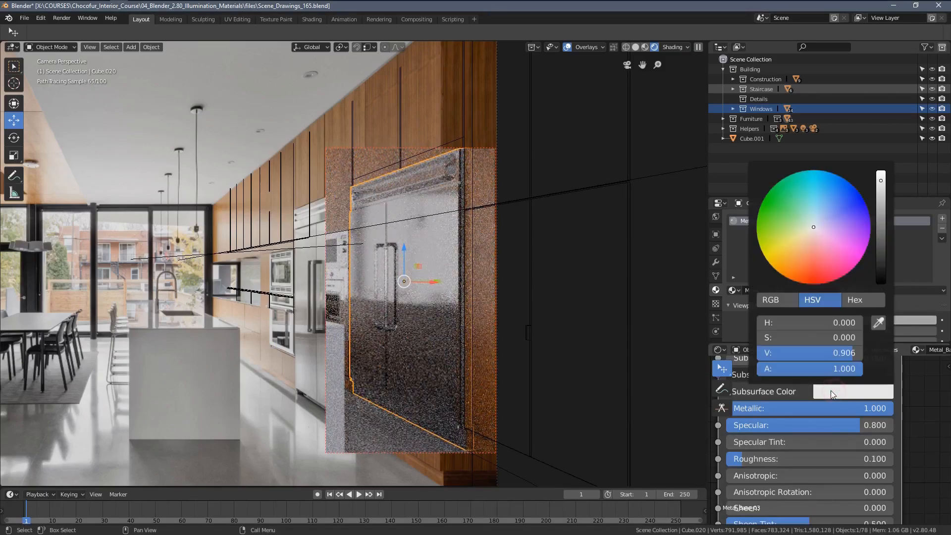
{"action": "middle_click_drag", "start_coordinate": [872, 360], "coordinate": [863, 436]}
{"action": "left_click", "coordinate": [844, 416]}
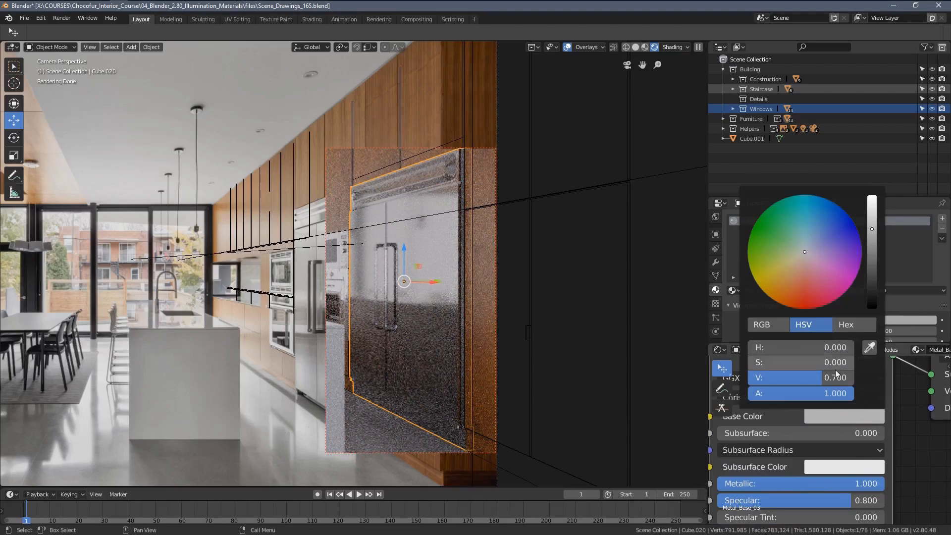
{"action": "left_click", "coordinate": [819, 377]}
{"action": "type", "text": ".8"}
{"action": "key", "text": "Return"}
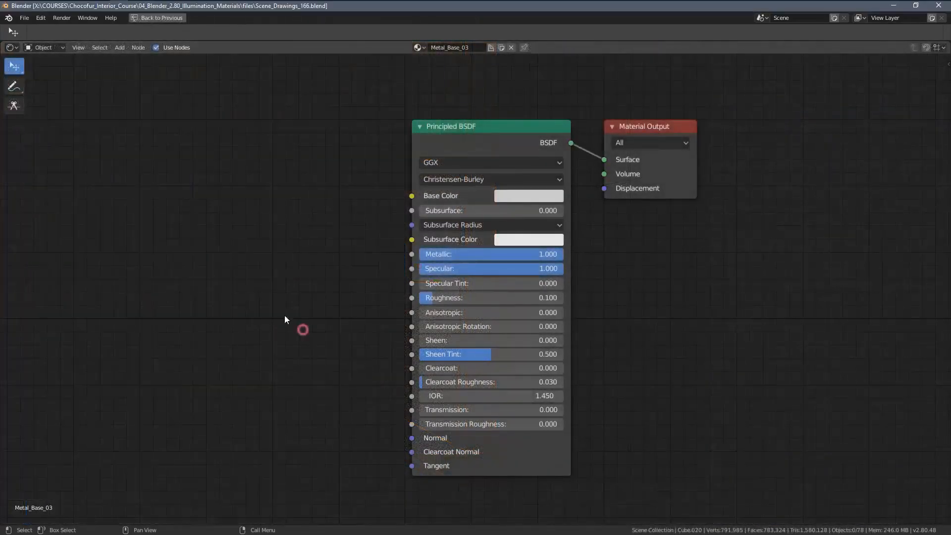
- Add a Noise Texture node to Metal_Base_03 and place it well before the Principled BSDF
{"action": "middle_click_drag", "start_coordinate": [195, 234], "coordinate": [311, 245]}
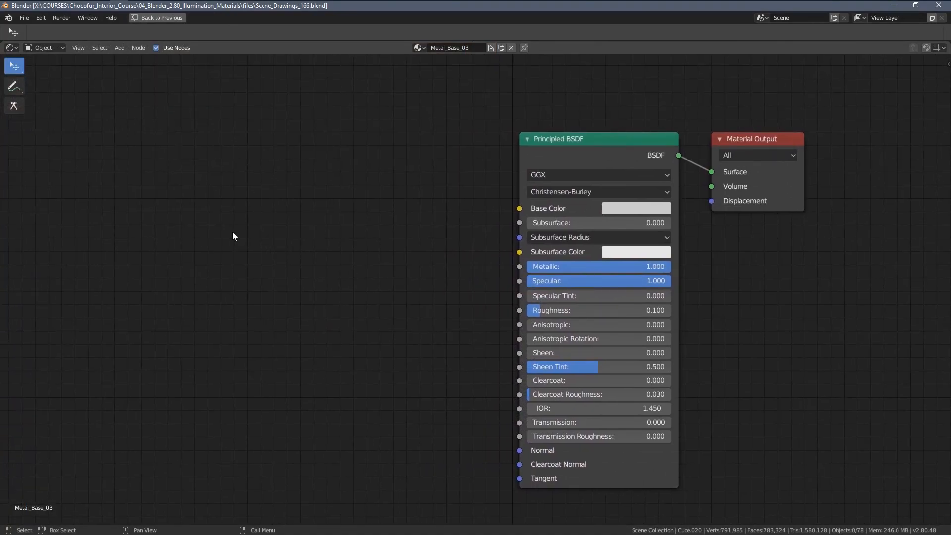
{"action": "key", "text": "shift+a"}
{"action": "mouse_move", "coordinate": [233, 231]}
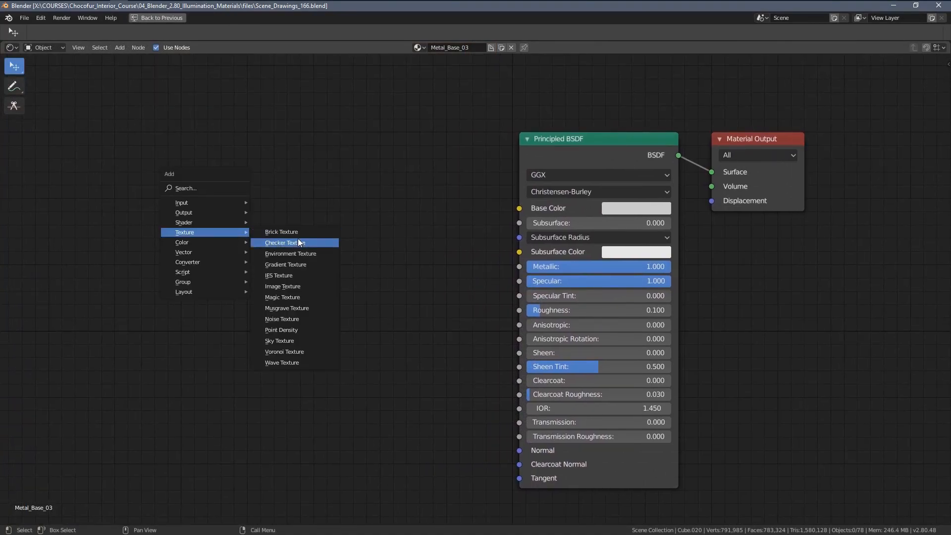
{"action": "left_click", "coordinate": [302, 319]}
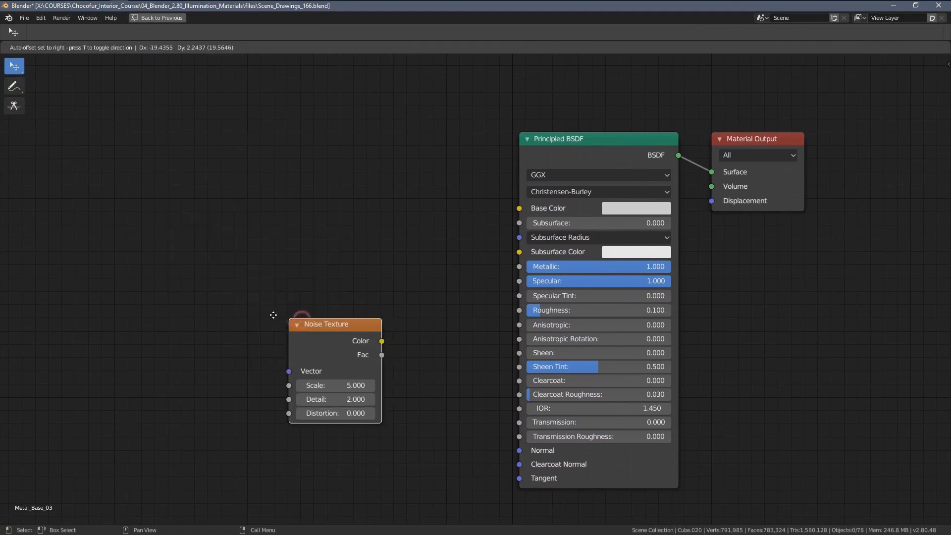
{"action": "left_click", "coordinate": [211, 307]}
- Add a Bump node between the Noise Texture and Principled BSDF and connect it to the shader's Normal input
{"action": "key", "text": "shift+a"}
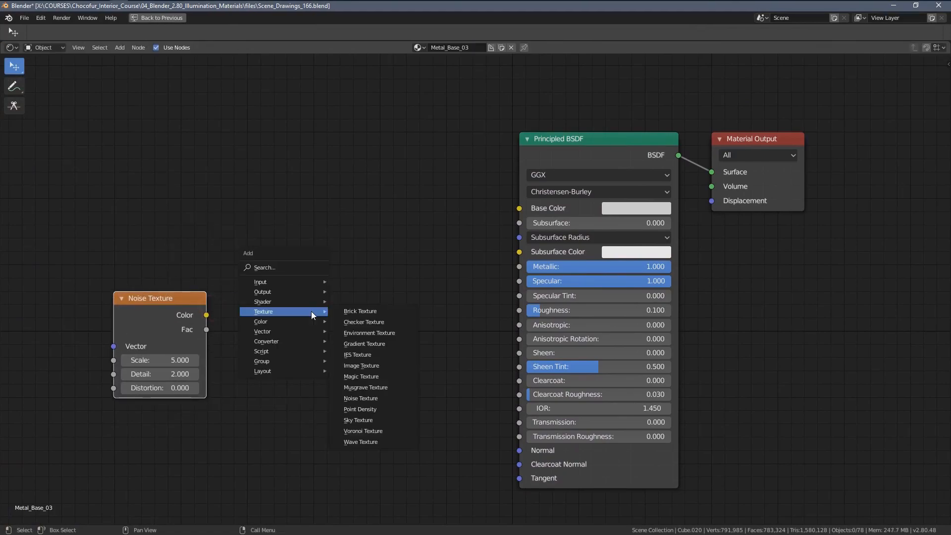
{"action": "mouse_move", "coordinate": [275, 332]}
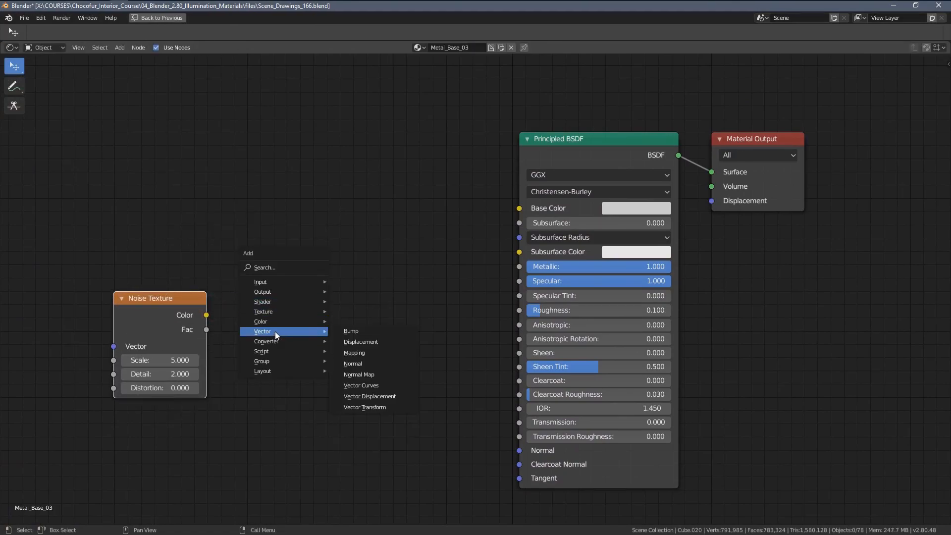
{"action": "left_click", "coordinate": [351, 330]}
{"action": "left_click_drag", "start_coordinate": [369, 346], "coordinate": [520, 451]}
{"action": "middle_click_drag", "start_coordinate": [414, 375], "coordinate": [463, 350]}
{"action": "left_click_drag", "start_coordinate": [359, 309], "coordinate": [384, 314]}
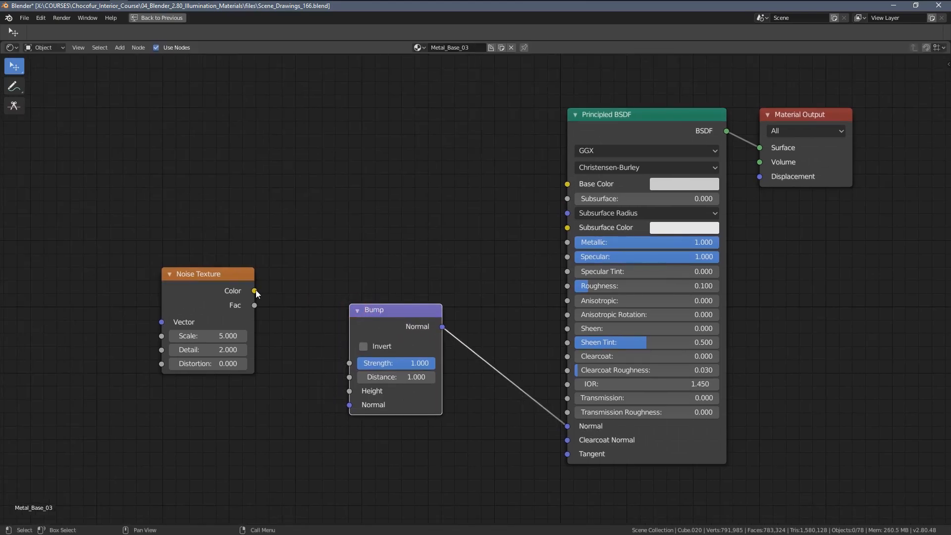
- Connect the Noise Texture's Fac output to the Bump node's Height input and reposition the Noise Texture node
{"action": "left_click_drag", "start_coordinate": [256, 289], "coordinate": [262, 324]}
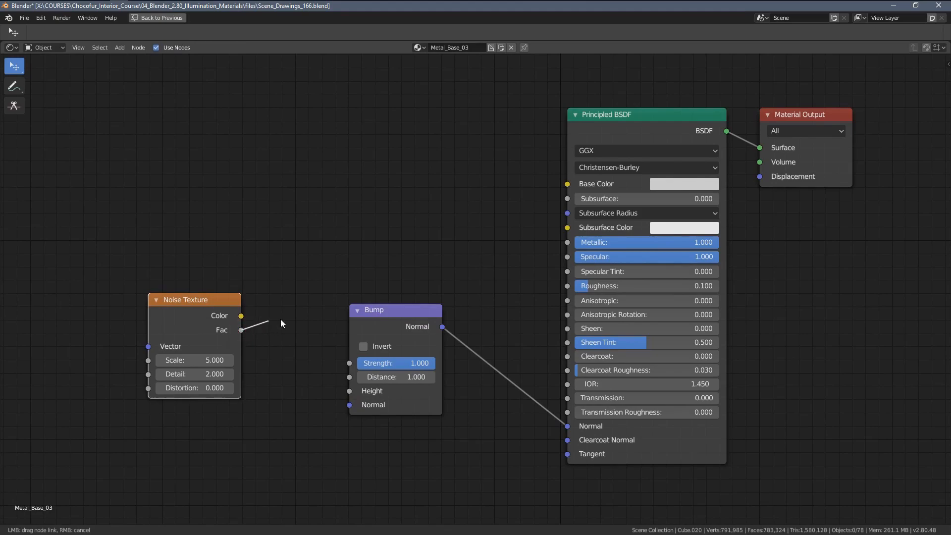
{"action": "left_click_drag", "start_coordinate": [305, 377], "coordinate": [350, 390]}
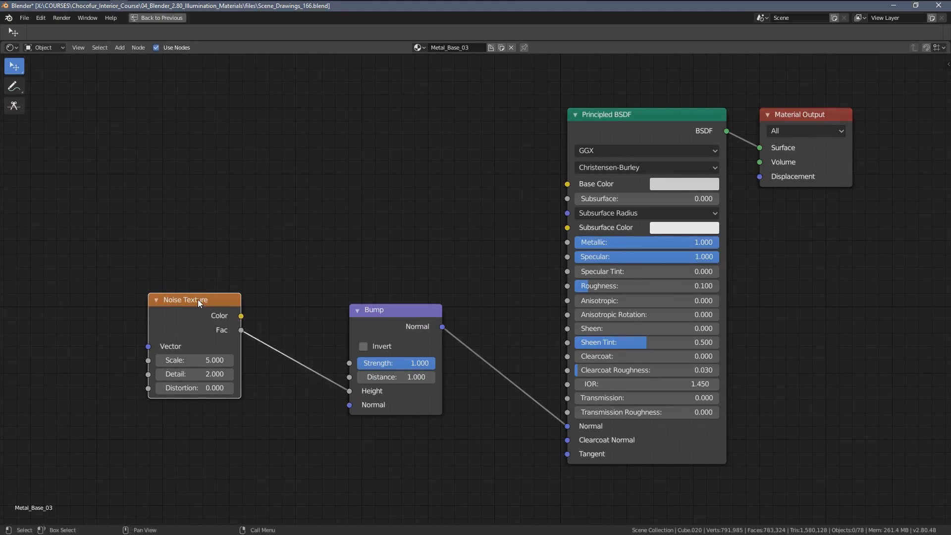
{"action": "left_click_drag", "start_coordinate": [198, 299], "coordinate": [213, 312]}
- Add a Texture Coordinate node before the Noise Texture and connect its Generated output to the Vector input
{"action": "middle_click_drag", "start_coordinate": [363, 384], "coordinate": [619, 381]}
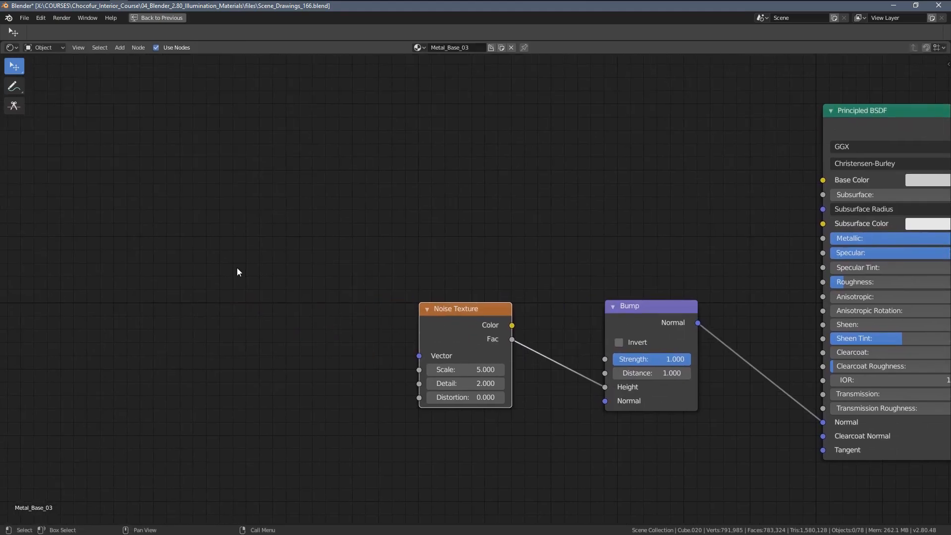
{"action": "key", "text": "shift+a"}
{"action": "mouse_move", "coordinate": [180, 206]}
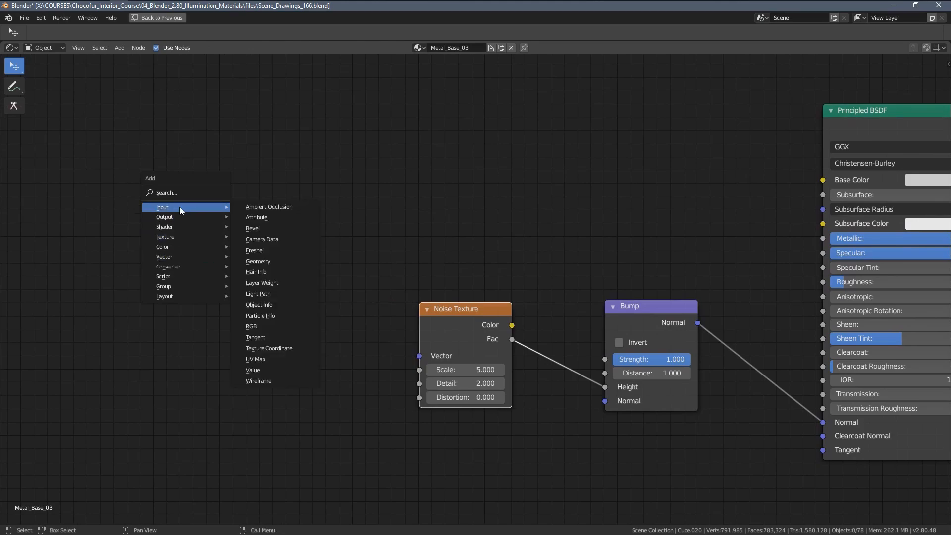
{"action": "left_click", "coordinate": [272, 348]}
{"action": "left_click", "coordinate": [210, 274]}
{"action": "left_click_drag", "start_coordinate": [305, 298], "coordinate": [336, 310]}
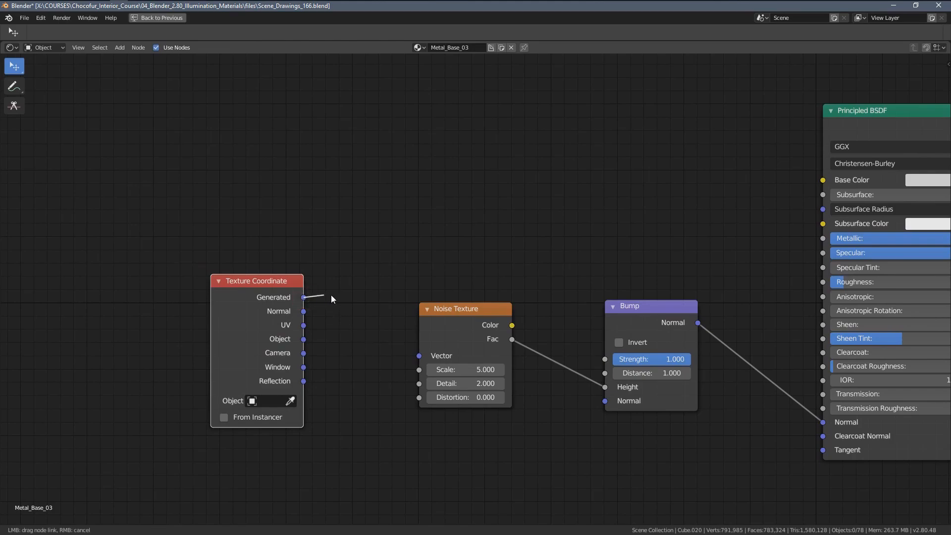
{"action": "left_click_drag", "start_coordinate": [408, 363], "coordinate": [411, 359]}
{"action": "left_click_drag", "start_coordinate": [257, 273], "coordinate": [261, 257]}
{"action": "key", "text": "Home"}
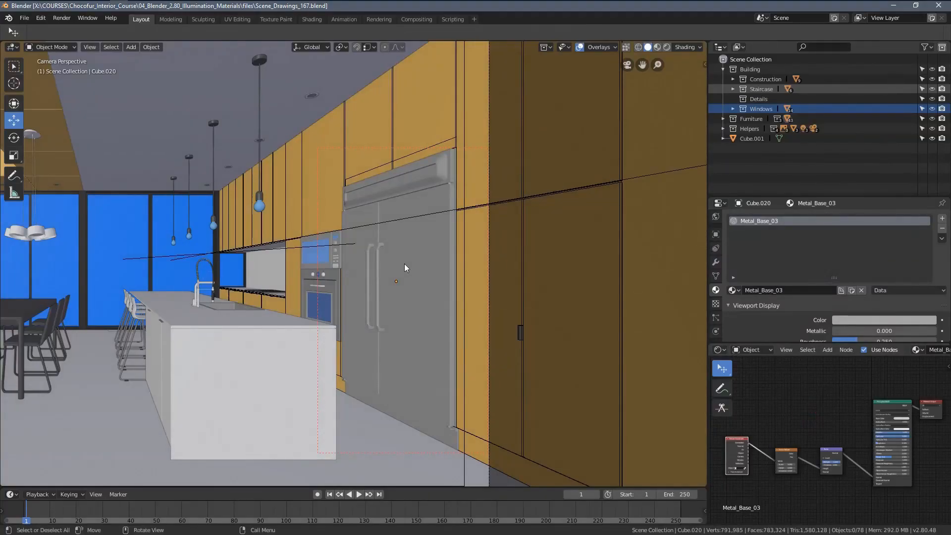
- Switch the 3D view to Rendered shading and set a render region around the upper part of the refrigerator
{"action": "key", "text": "z"}
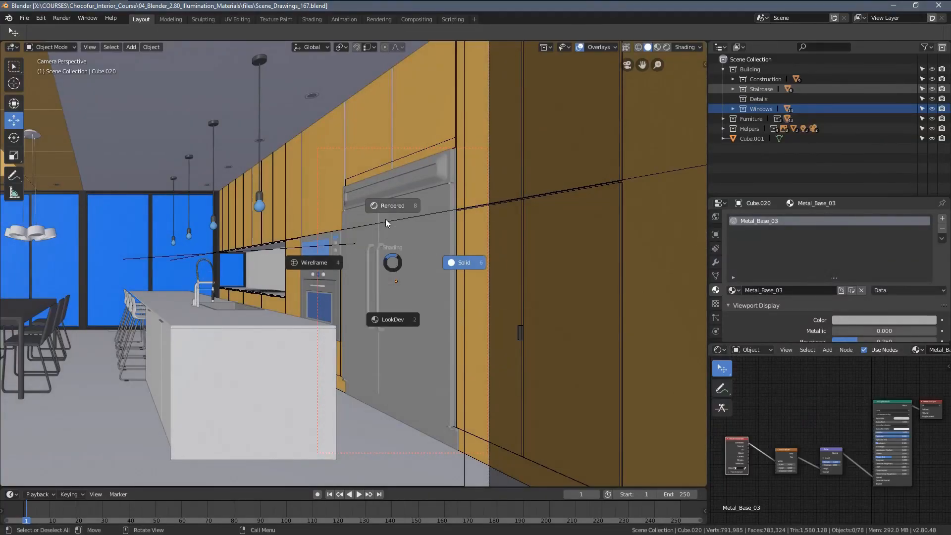
{"action": "left_click", "coordinate": [386, 229]}
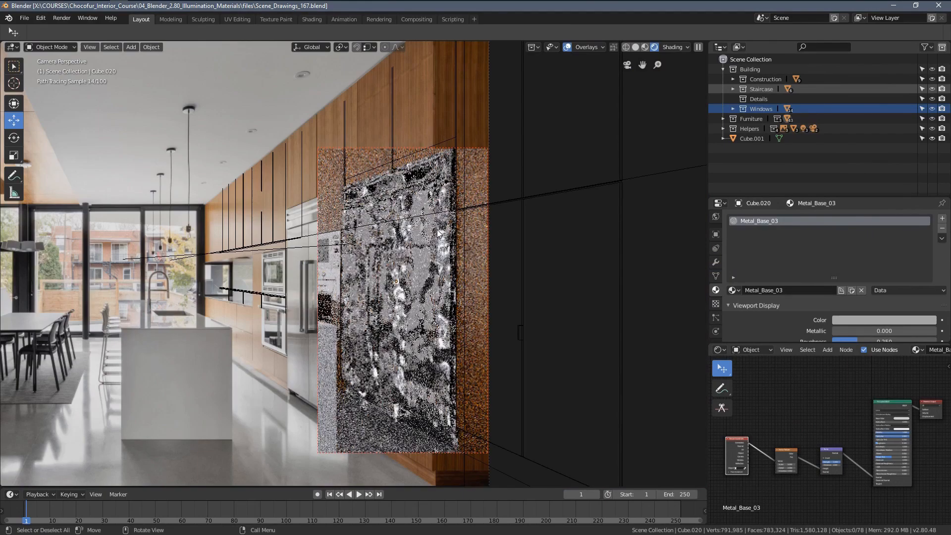
{"action": "key", "text": "ctrl+b"}
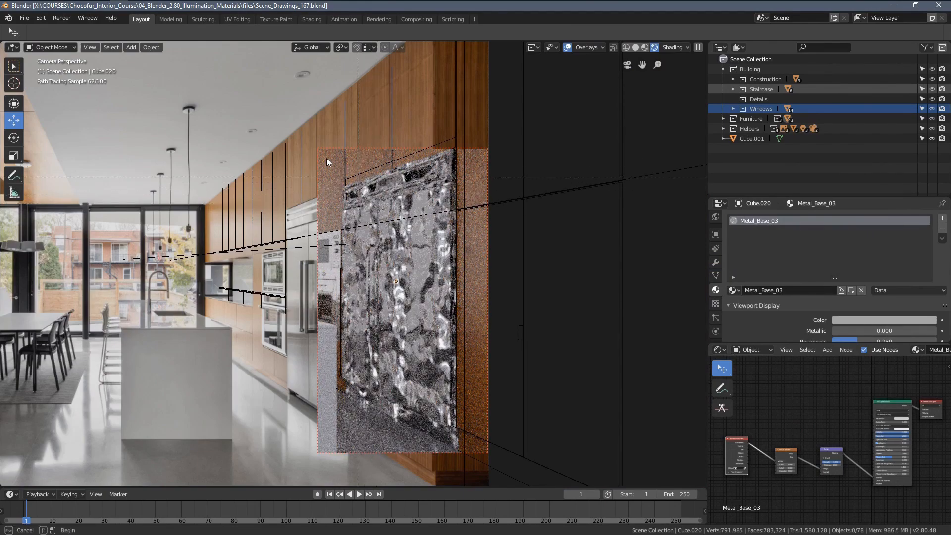
{"action": "left_click_drag", "start_coordinate": [324, 156], "coordinate": [439, 308]}
{"action": "scroll", "coordinate": [430, 265], "scroll_direction": "up", "scroll_amount": 4}
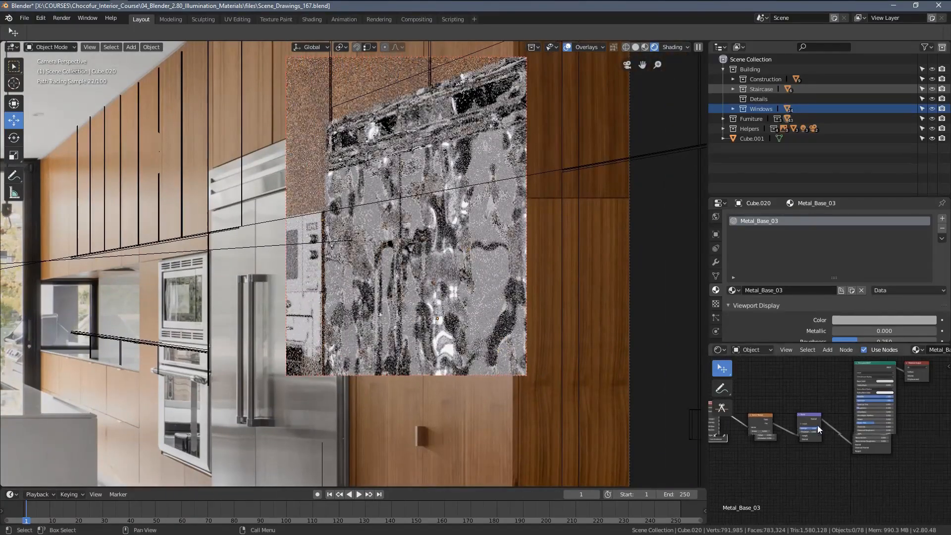
- Set the Bump node's Distance to 0.02 and its Strength to 0.5
{"action": "scroll", "coordinate": [817, 425], "scroll_direction": "up", "scroll_amount": 5}
{"action": "scroll", "coordinate": [805, 411], "scroll_direction": "up", "scroll_amount": 2}
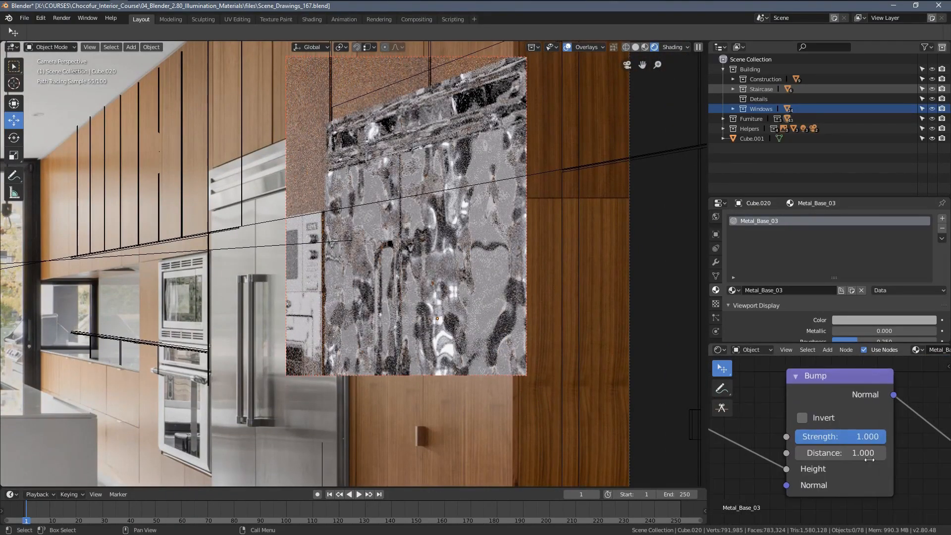
{"action": "double_click", "coordinate": [840, 452]}
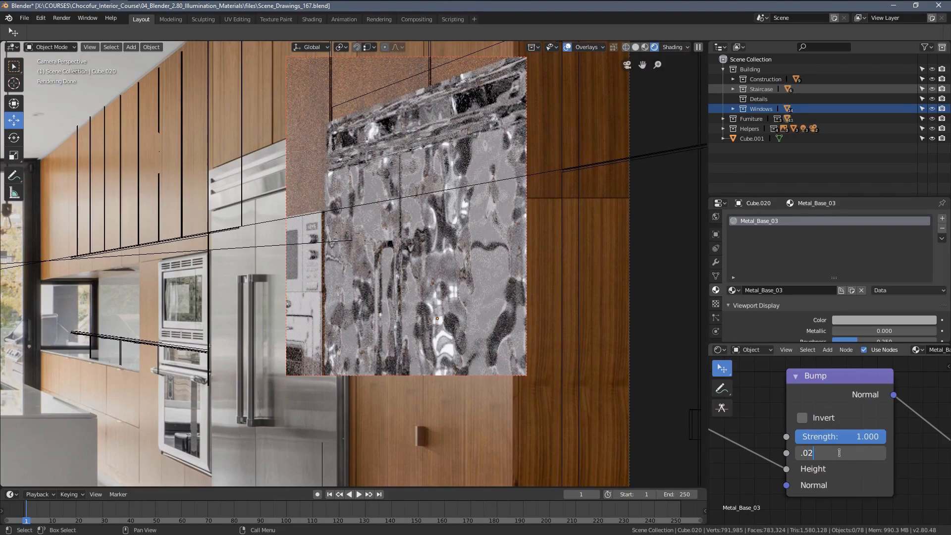
{"action": "key", "text": "Return"}
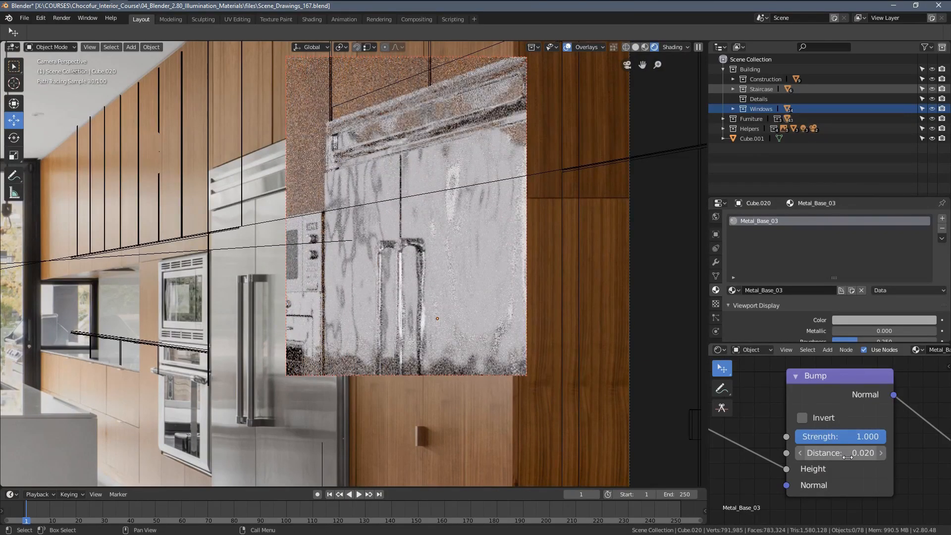
{"action": "left_click", "coordinate": [832, 437]}
{"action": "type", "text": ".5"}
{"action": "key", "text": "Return"}
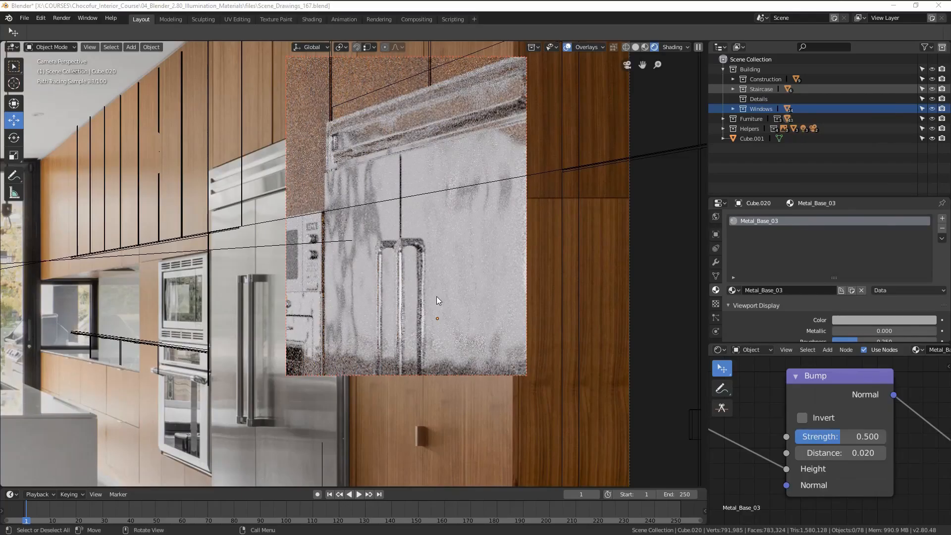
- Switch to the reference photo in Photos, examine the refrigerator's metal reflections up close, and return to Blender
{"action": "key", "text": "alt+Tab"}
{"action": "double_click", "coordinate": [721, 293]}
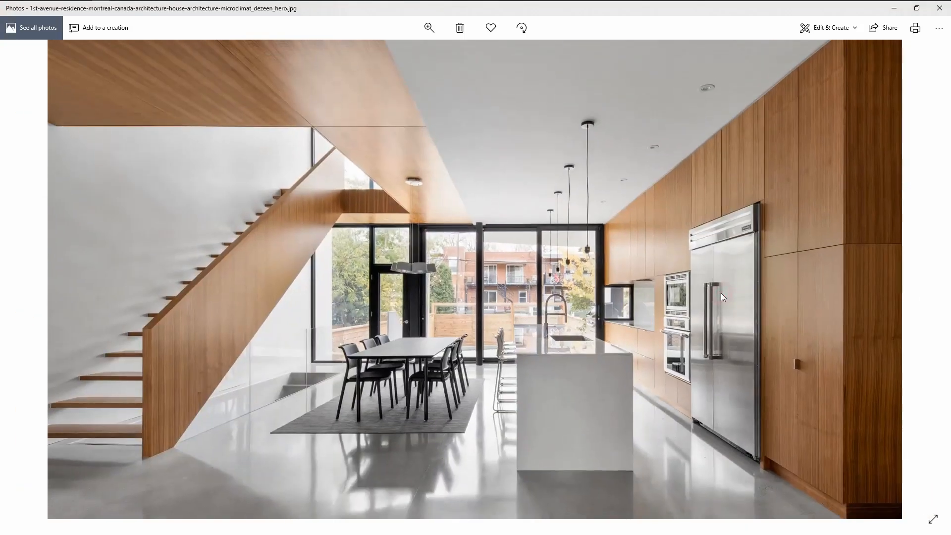
{"action": "double_click", "coordinate": [721, 293]}
{"action": "left_click_drag", "start_coordinate": [728, 234], "coordinate": [681, 224]}
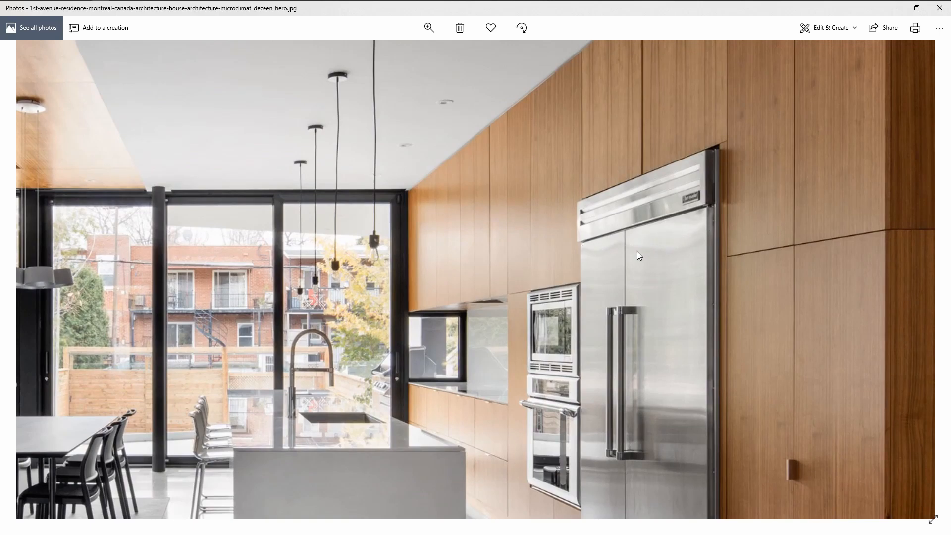
{"action": "key", "text": "alt+Tab"}
- Set the Noise Texture's Scale to 1
{"action": "middle_click_drag", "start_coordinate": [786, 405], "coordinate": [867, 389]}
{"action": "scroll", "coordinate": [840, 424], "scroll_direction": "down", "scroll_amount": 3}
{"action": "scroll", "coordinate": [786, 433], "scroll_direction": "up", "scroll_amount": 2}
{"action": "middle_click_drag", "start_coordinate": [786, 433], "coordinate": [830, 445]}
{"action": "mouse_move", "coordinate": [818, 387]}
{"action": "left_mouse_down"}
{"action": "mouse_move", "coordinate": [807, 418]}
{"action": "mouse_move", "coordinate": [793, 418]}
{"action": "left_mouse_up"}
{"action": "scroll", "coordinate": [830, 419], "scroll_direction": "up", "scroll_amount": 1}
{"action": "left_click", "coordinate": [817, 418]}
{"action": "type", "text": "1"}
{"action": "key", "text": "Return"}
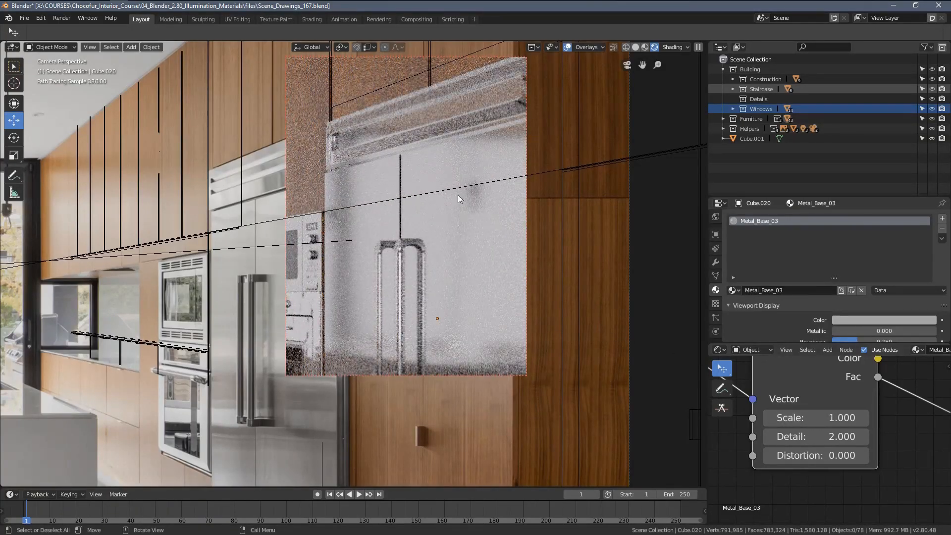
- Set the Noise Texture's Scale to 2
{"action": "left_click", "coordinate": [827, 421]}
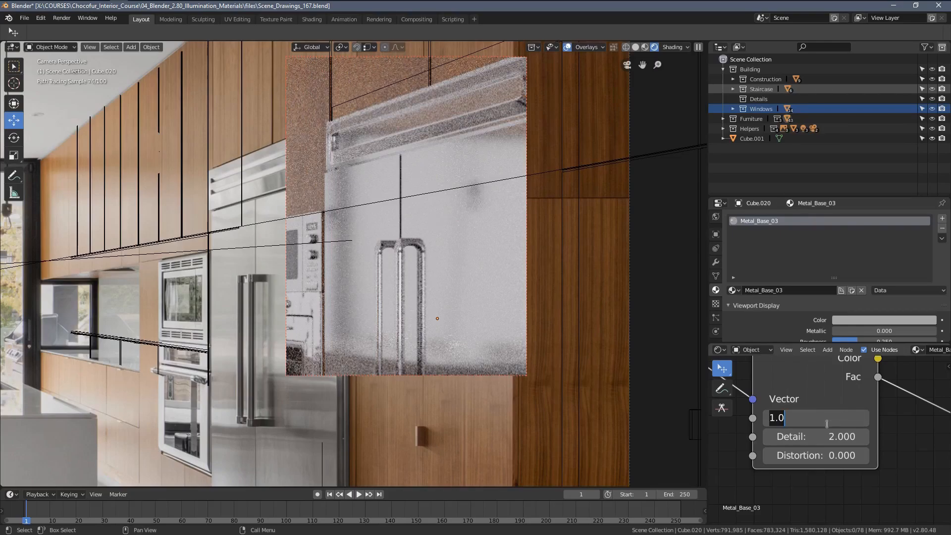
{"action": "type", "text": "2"}
{"action": "key", "text": "Return"}
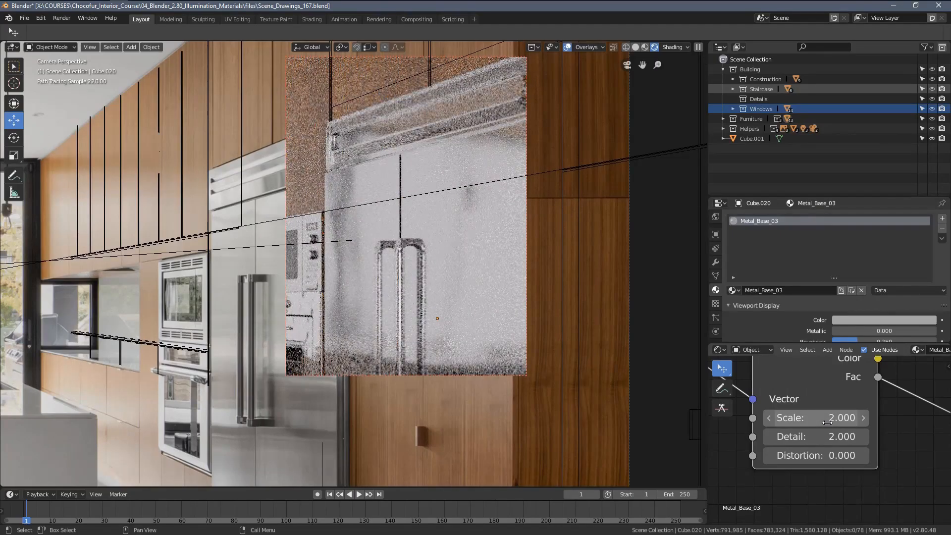
{"action": "left_click", "coordinate": [829, 419]}
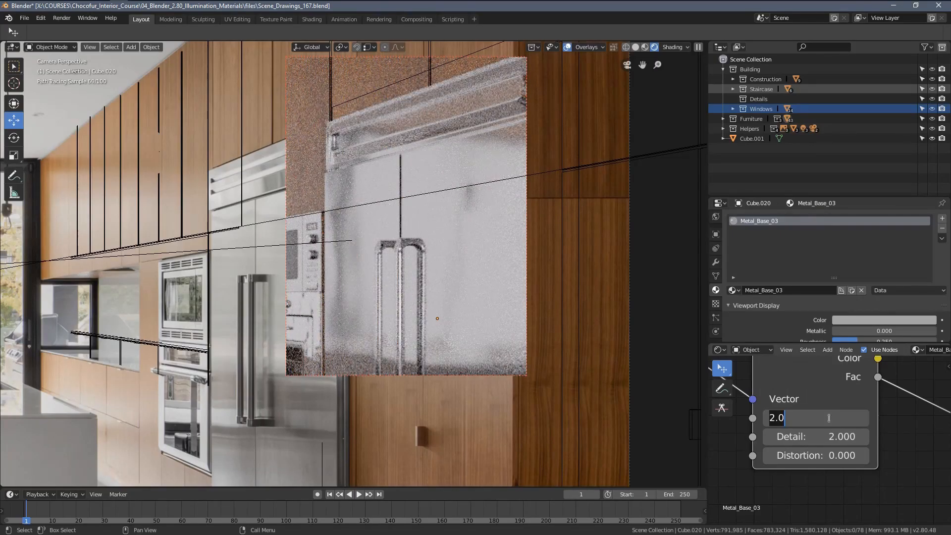
{"action": "key", "text": "Return"}
- Redraw the render region so that it covers the whole refrigerator in the camera view
{"action": "scroll", "coordinate": [417, 213], "scroll_direction": "down", "scroll_amount": 3}
{"action": "key", "text": "ctrl+b"}
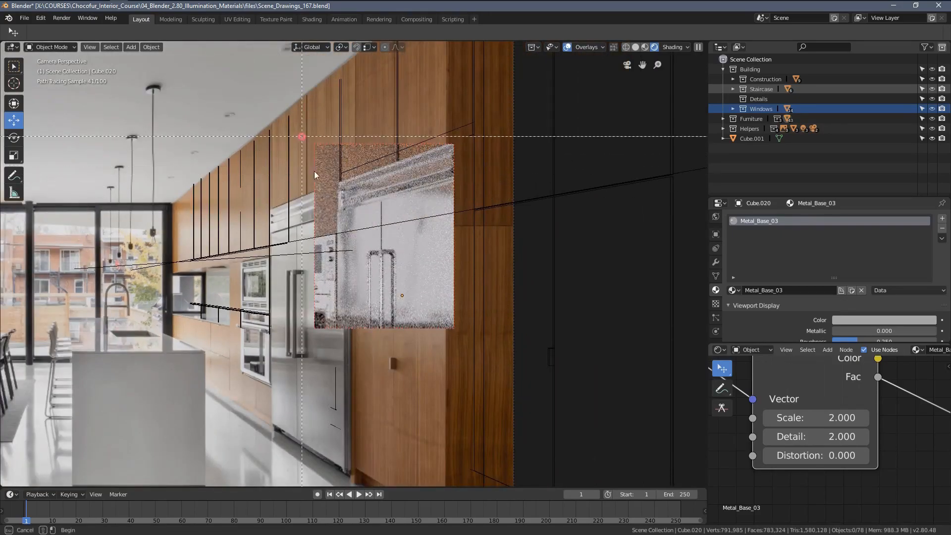
{"action": "mouse_move", "coordinate": [302, 136]}
{"action": "left_mouse_down"}
{"action": "mouse_move", "coordinate": [459, 478]}
{"action": "mouse_move", "coordinate": [482, 468]}
{"action": "left_mouse_up"}
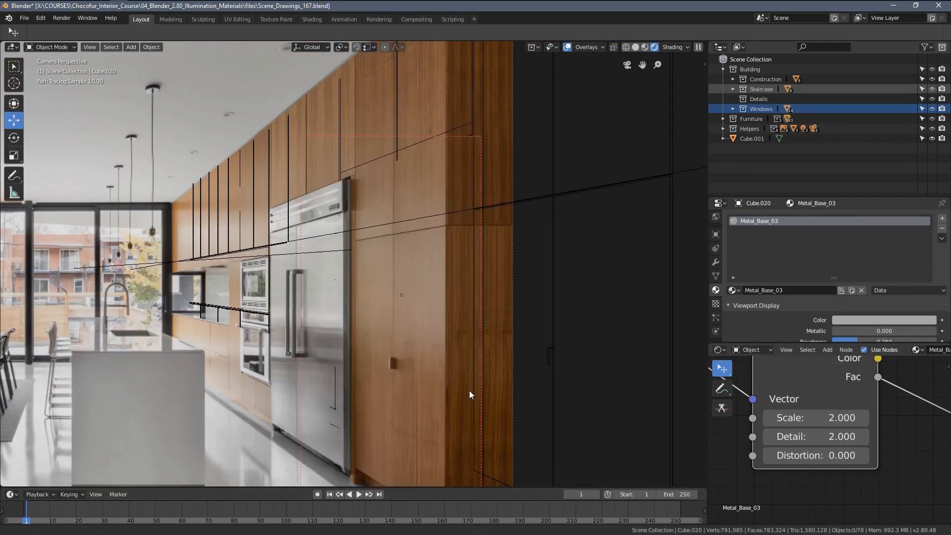
{"action": "middle_click_drag", "start_coordinate": [469, 391], "coordinate": [463, 356], "text": "shift"}
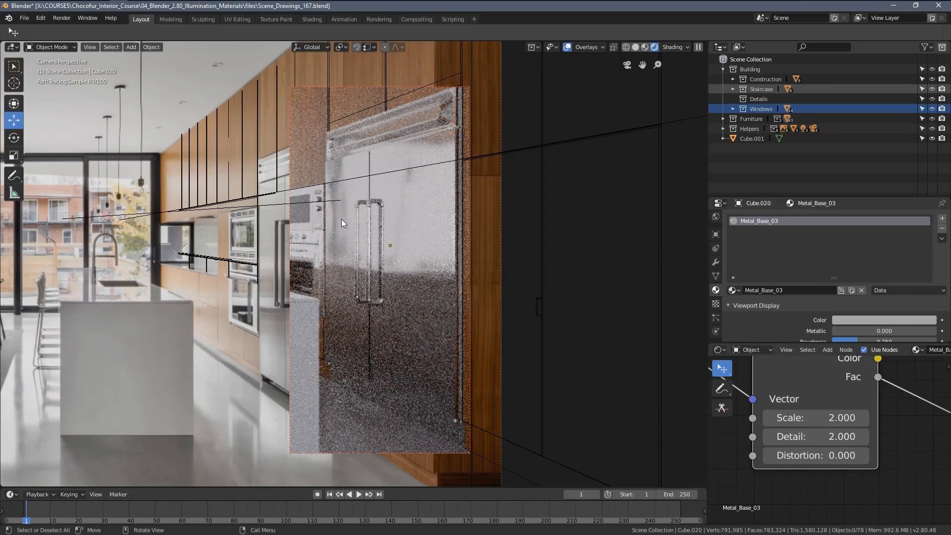
- Set the Noise Texture's Scale to 1.25
{"action": "double_click", "coordinate": [821, 419]}
{"action": "type", "text": "1.2"}
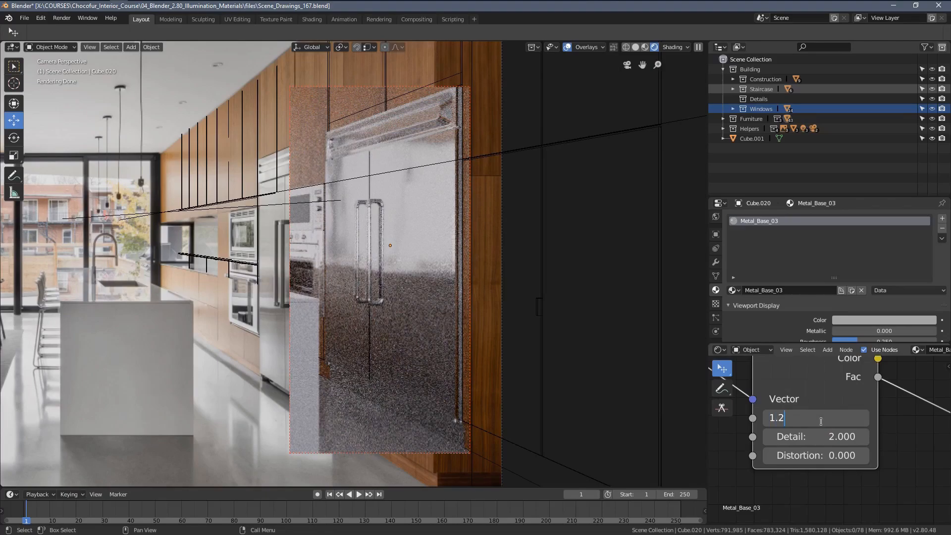
{"action": "type", "text": "5"}
{"action": "key", "text": "Return"}
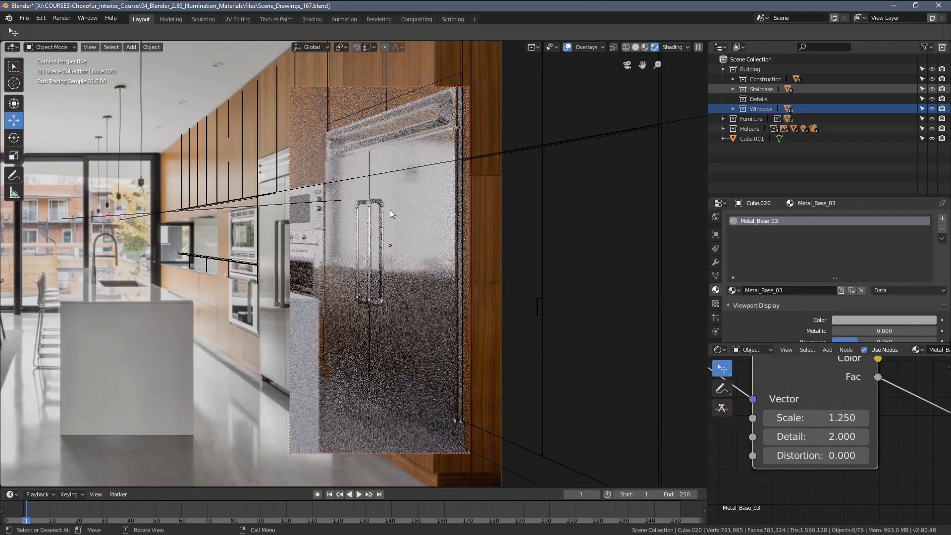
- Set the Noise Texture's Scale to 1.5 and check the refrigerator's reflections from other angles
{"action": "mouse_move", "coordinate": [429, 223]}
{"action": "middle_mouse_down"}
{"action": "mouse_move", "coordinate": [499, 261]}
{"action": "mouse_move", "coordinate": [433, 243]}
{"action": "mouse_move", "coordinate": [462, 251]}
{"action": "mouse_move", "coordinate": [468, 227]}
{"action": "mouse_move", "coordinate": [417, 287]}
{"action": "mouse_move", "coordinate": [427, 252]}
{"action": "mouse_move", "coordinate": [421, 262]}
{"action": "mouse_move", "coordinate": [419, 236]}
{"action": "mouse_move", "coordinate": [426, 264]}
{"action": "mouse_move", "coordinate": [409, 266]}
{"action": "middle_mouse_up"}
{"action": "middle_click_drag", "start_coordinate": [407, 268], "coordinate": [426, 277]}
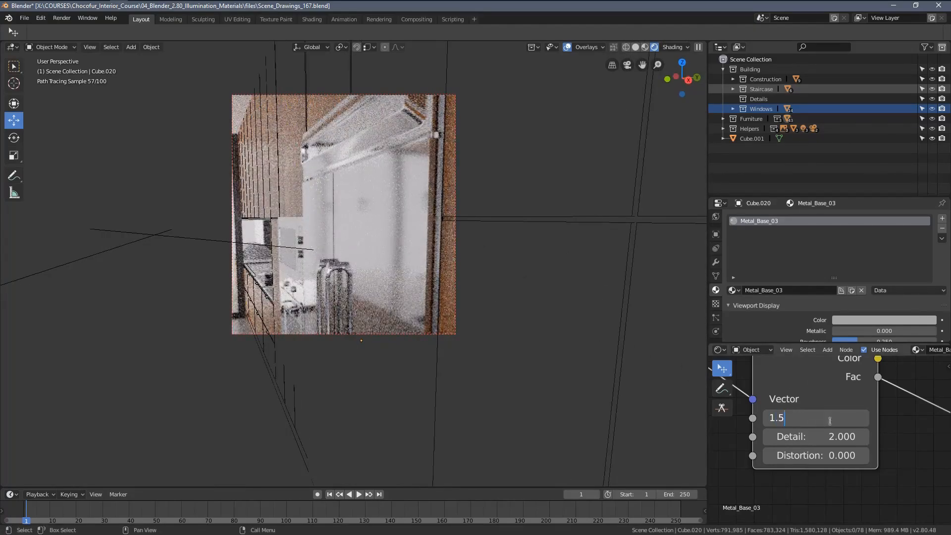
{"action": "mouse_move", "coordinate": [388, 223]}
{"action": "middle_mouse_down"}
{"action": "mouse_move", "coordinate": [435, 219]}
{"action": "mouse_move", "coordinate": [418, 213]}
{"action": "mouse_move", "coordinate": [429, 219]}
{"action": "mouse_move", "coordinate": [395, 240]}
{"action": "middle_mouse_up"}
- Set the Roughness of the refrigerator's Principled BSDF to 0.15
{"action": "scroll", "coordinate": [788, 431], "scroll_direction": "down", "scroll_amount": 7}
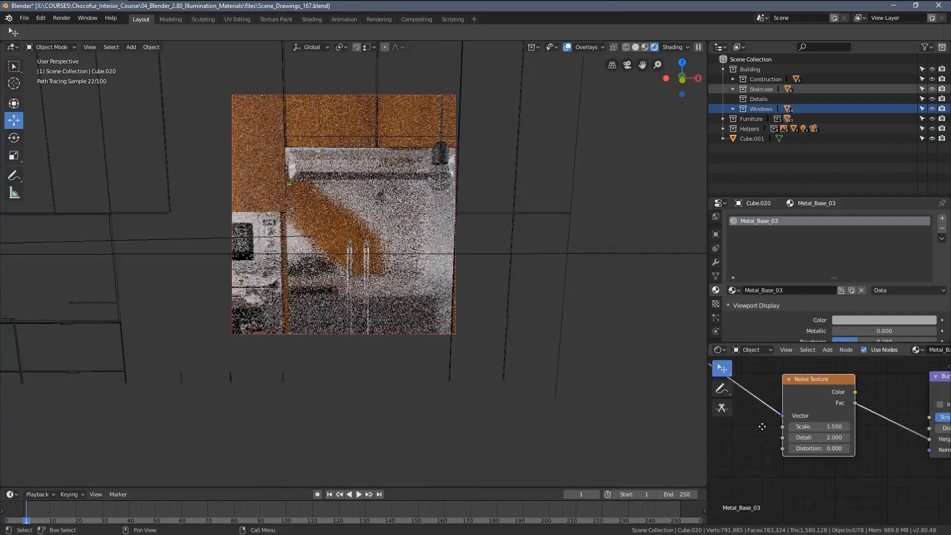
{"action": "middle_click_drag", "start_coordinate": [763, 427], "coordinate": [798, 435]}
{"action": "scroll", "coordinate": [813, 421], "scroll_direction": "up", "scroll_amount": 4}
{"action": "middle_click_drag", "start_coordinate": [920, 399], "coordinate": [842, 427]}
{"action": "scroll", "coordinate": [819, 410], "scroll_direction": "up", "scroll_amount": 2}
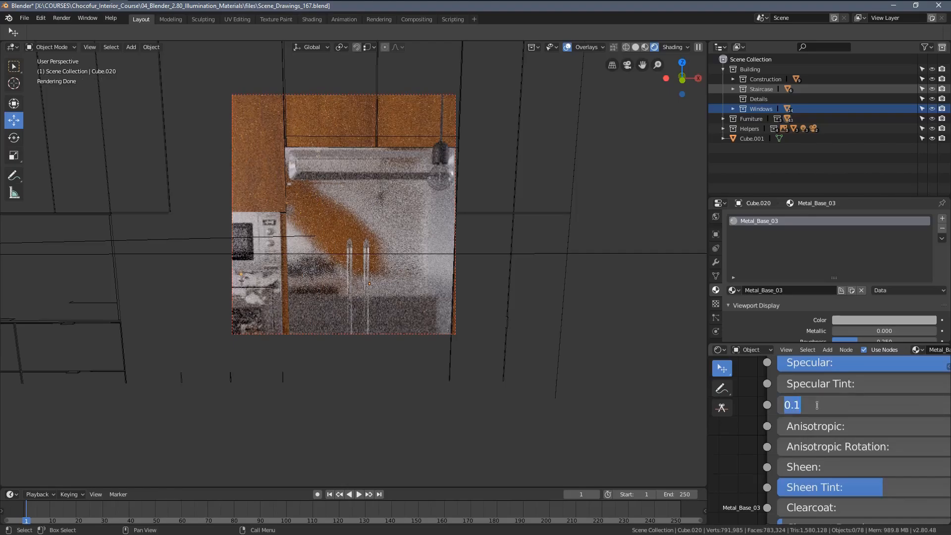
{"action": "key", "text": "Return"}
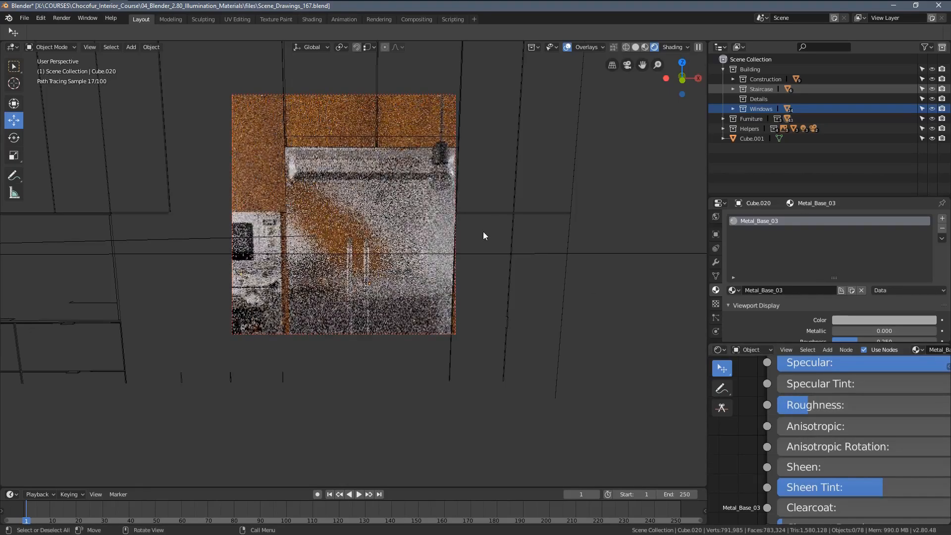
- Return to the camera view and redraw the render region around the refrigerator and the adjacent oven edge
{"action": "mouse_move", "coordinate": [484, 233]}
{"action": "middle_mouse_down"}
{"action": "mouse_move", "coordinate": [497, 218]}
{"action": "mouse_move", "coordinate": [506, 232]}
{"action": "mouse_move", "coordinate": [472, 234]}
{"action": "mouse_move", "coordinate": [450, 216]}
{"action": "mouse_move", "coordinate": [391, 236]}
{"action": "mouse_move", "coordinate": [412, 233]}
{"action": "mouse_move", "coordinate": [408, 224]}
{"action": "middle_mouse_up"}
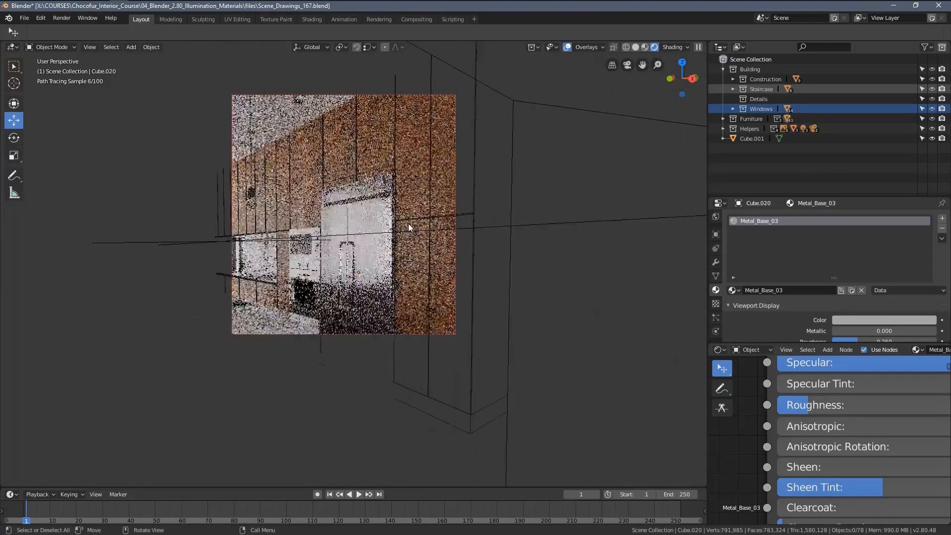
{"action": "key", "text": "KP_0"}
{"action": "scroll", "coordinate": [397, 217], "scroll_direction": "down", "scroll_amount": 3}
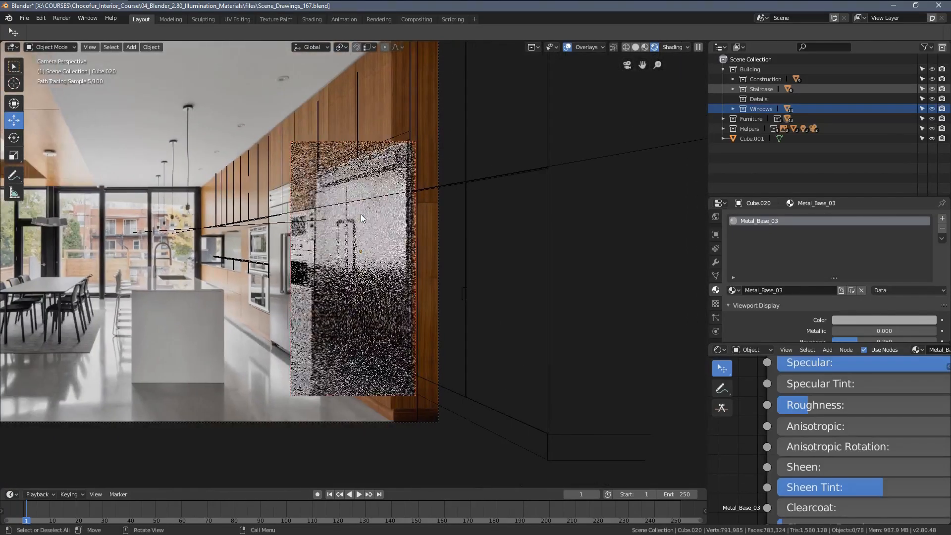
{"action": "scroll", "coordinate": [361, 217], "scroll_direction": "up", "scroll_amount": 2}
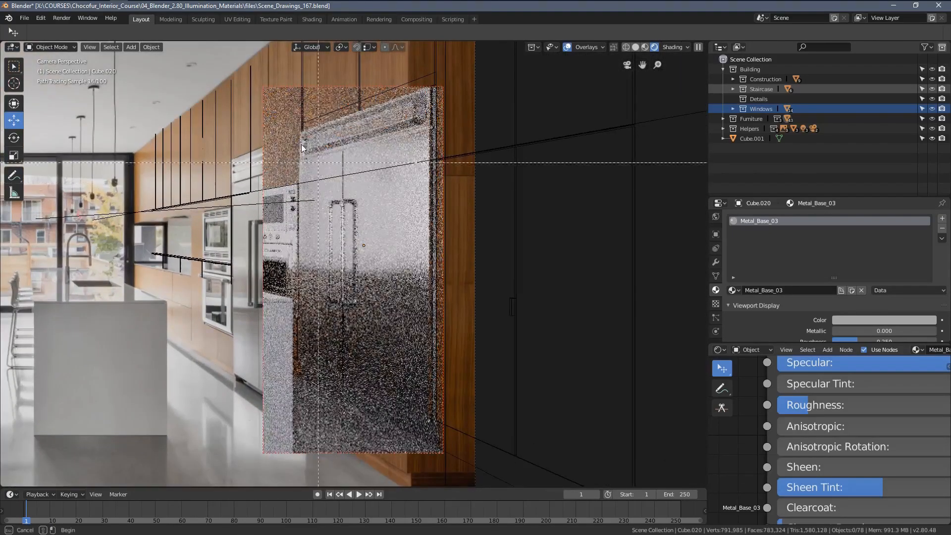
{"action": "left_click_drag", "start_coordinate": [458, 426], "coordinate": [461, 429]}
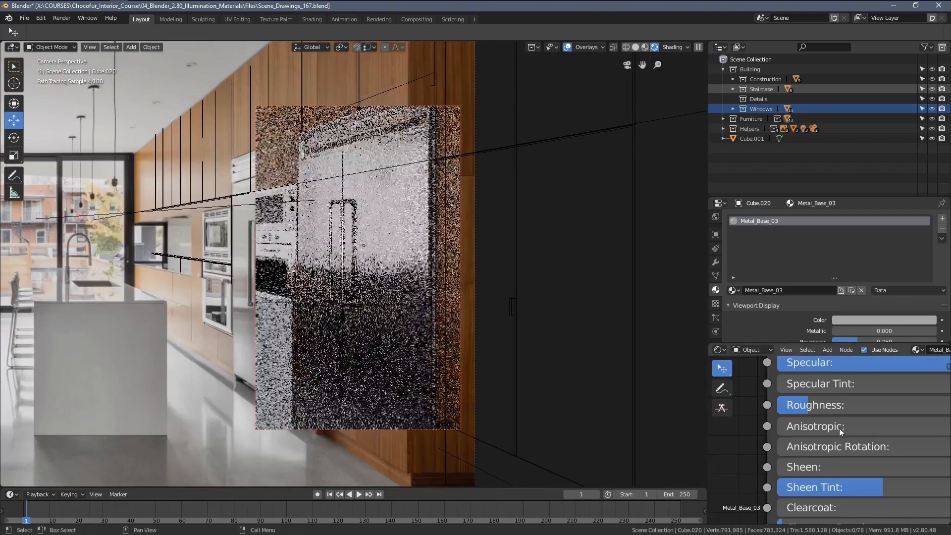
- Set the HSV value of the refrigerator material's Base Color to 0.75
{"action": "scroll", "coordinate": [777, 491], "scroll_direction": "down", "scroll_amount": 4}
{"action": "left_click", "coordinate": [817, 385]}
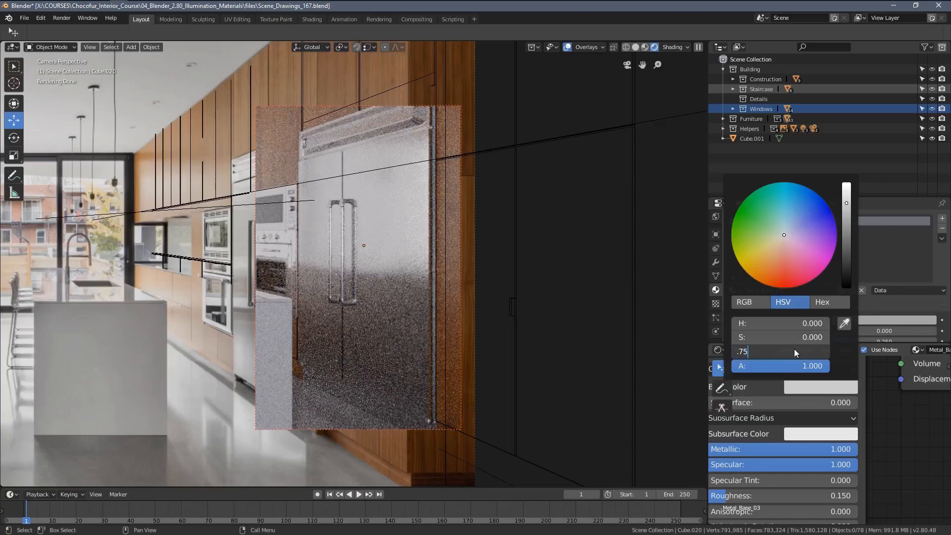
{"action": "left_click", "coordinate": [794, 349]}
{"action": "type", "text": ".75"}
{"action": "key", "text": "Return"}
{"action": "mouse_move", "coordinate": [408, 268]}
{"action": "middle_mouse_down"}
{"action": "mouse_move", "coordinate": [513, 275]}
{"action": "mouse_move", "coordinate": [469, 294]}
{"action": "mouse_move", "coordinate": [224, 213]}
{"action": "middle_mouse_up"}
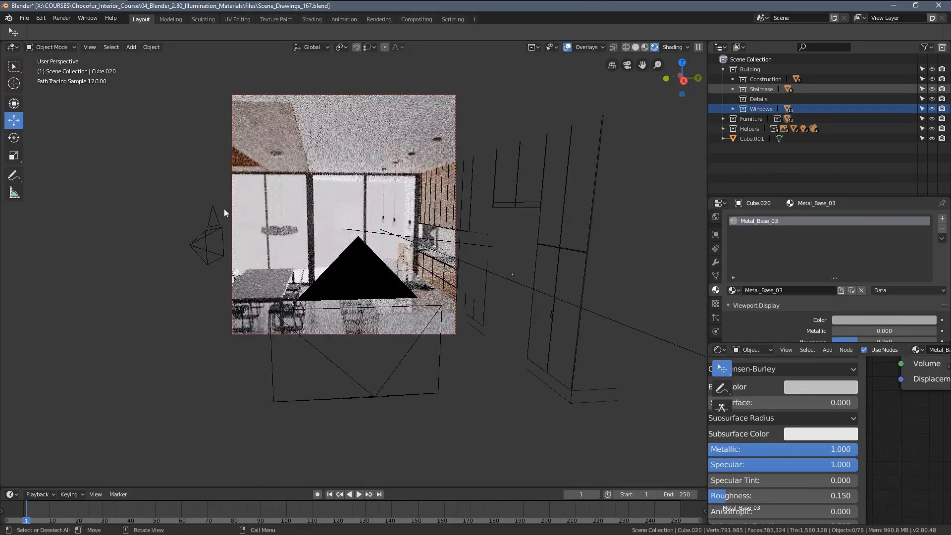
- Make Camera.001 the active scene camera and look through it at the kitchen wall
{"action": "left_click", "coordinate": [207, 234]}
{"action": "key", "text": "ctrl+KP_0"}
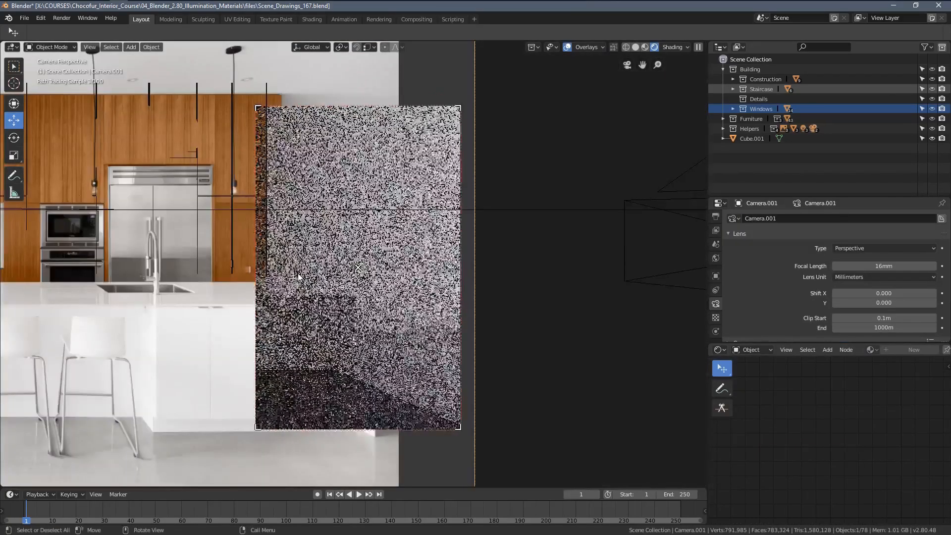
{"action": "scroll", "coordinate": [289, 232], "scroll_direction": "down", "scroll_amount": 3}
{"action": "middle_click_drag", "start_coordinate": [285, 231], "coordinate": [343, 237], "text": "shift"}
{"action": "scroll", "coordinate": [342, 236], "scroll_direction": "up", "scroll_amount": 2}
- Redraw the render region to cover the refrigerator, the edge of the adjacent ovens and the pendant lamps above
{"action": "key", "text": "ctrl+b"}
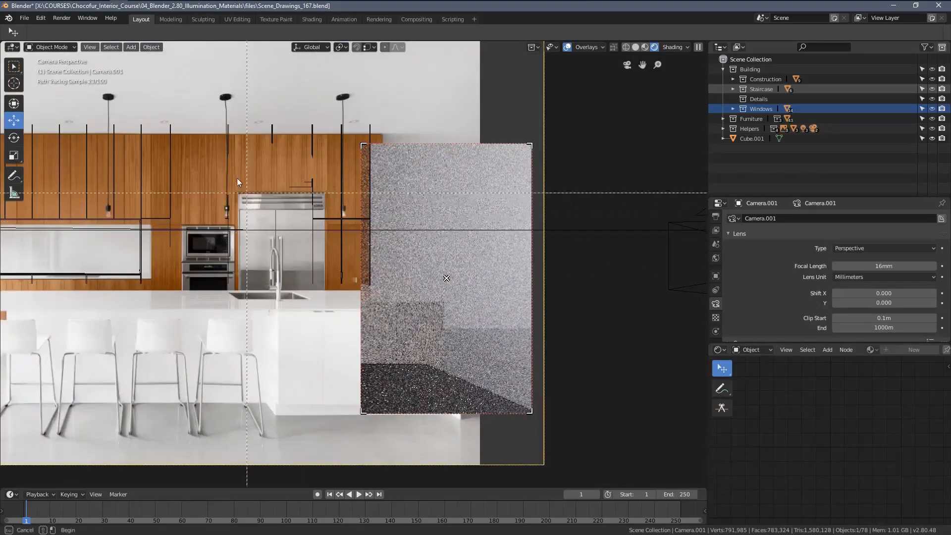
{"action": "left_click_drag", "start_coordinate": [307, 221], "coordinate": [330, 228]}
{"action": "scroll", "coordinate": [347, 232], "scroll_direction": "up", "scroll_amount": 3}
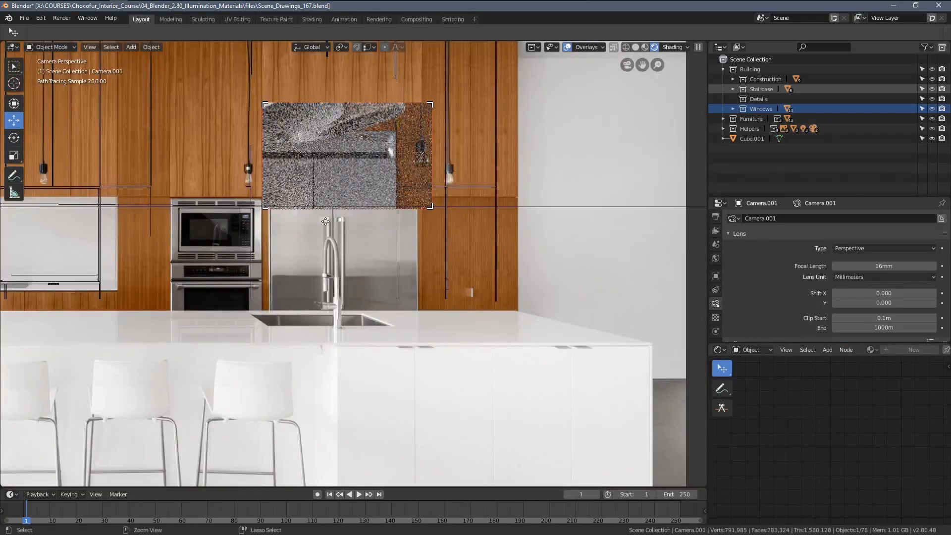
{"action": "left_click_drag", "start_coordinate": [484, 323], "coordinate": [490, 323]}
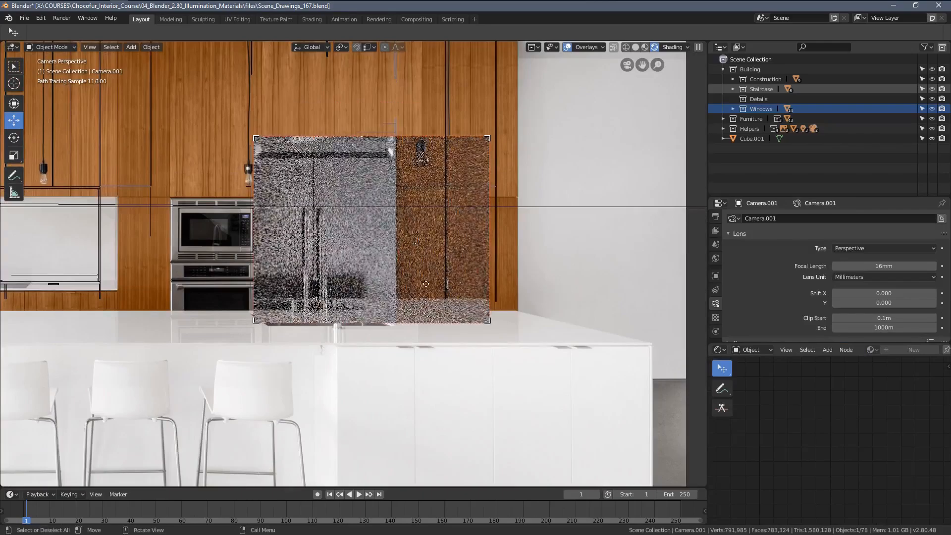
{"action": "middle_click_drag", "start_coordinate": [490, 322], "coordinate": [556, 350], "text": "shift"}
{"action": "key", "text": "ctrl+b"}
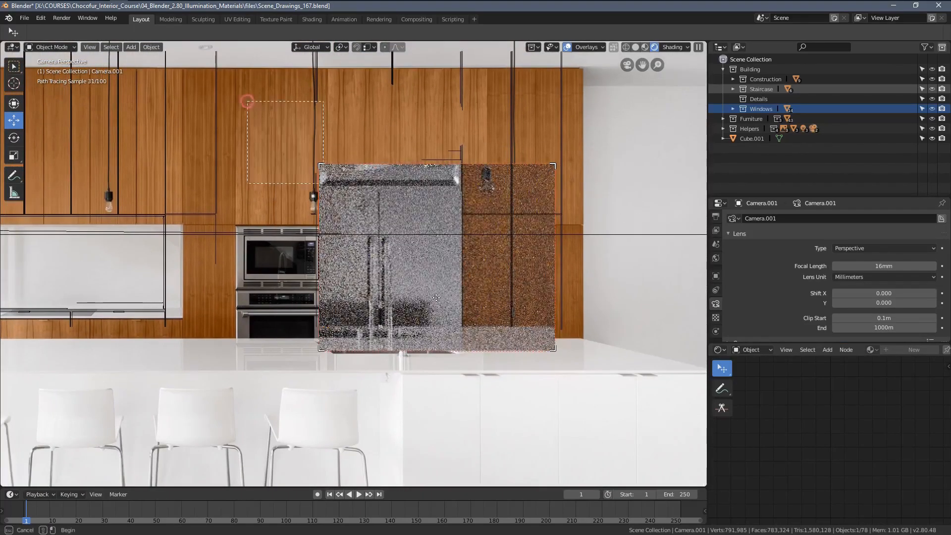
{"action": "left_click_drag", "start_coordinate": [247, 102], "coordinate": [527, 395]}
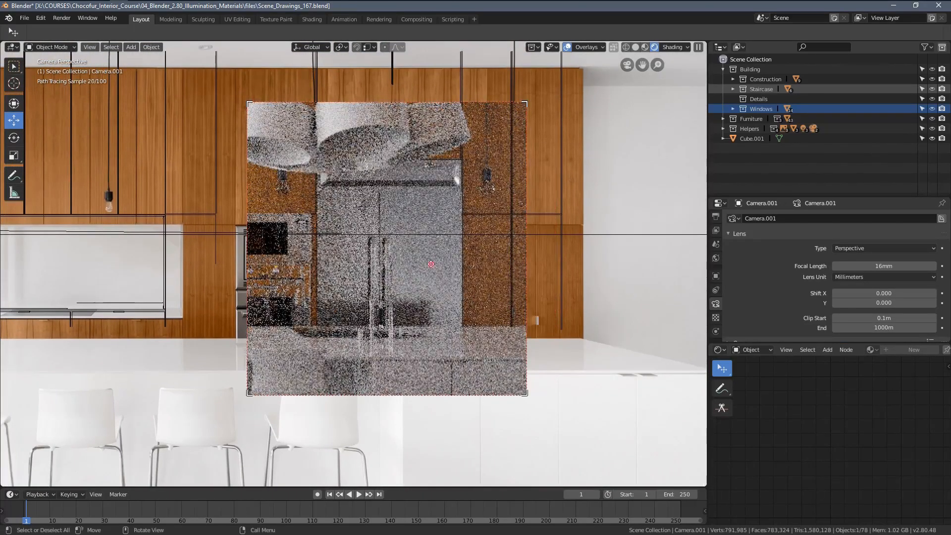
- Brighten the refrigerator material's Base Color to a lighter grey by raising its HSV value
{"action": "left_click", "coordinate": [431, 264]}
{"action": "middle_click_drag", "start_coordinate": [815, 429], "coordinate": [838, 449]}
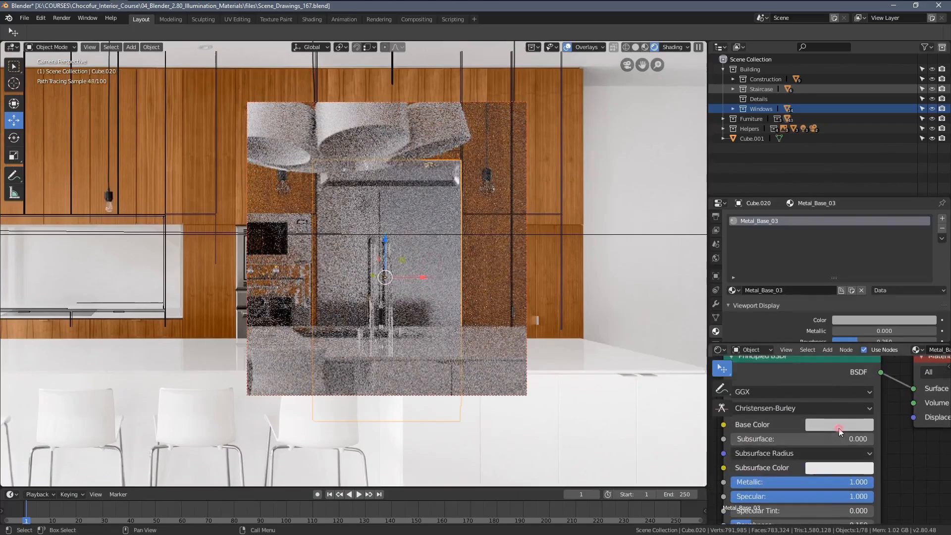
{"action": "left_click", "coordinate": [840, 430]}
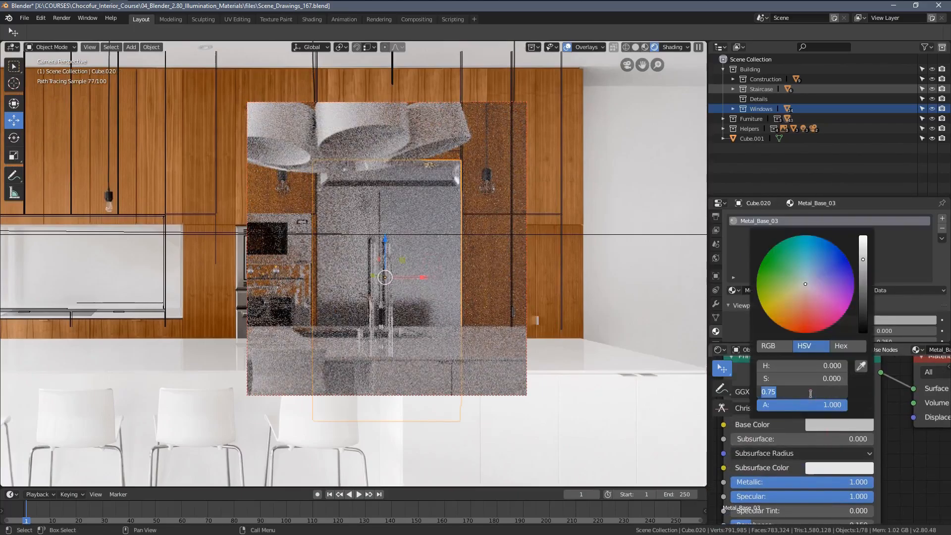
{"action": "key", "text": "Return"}
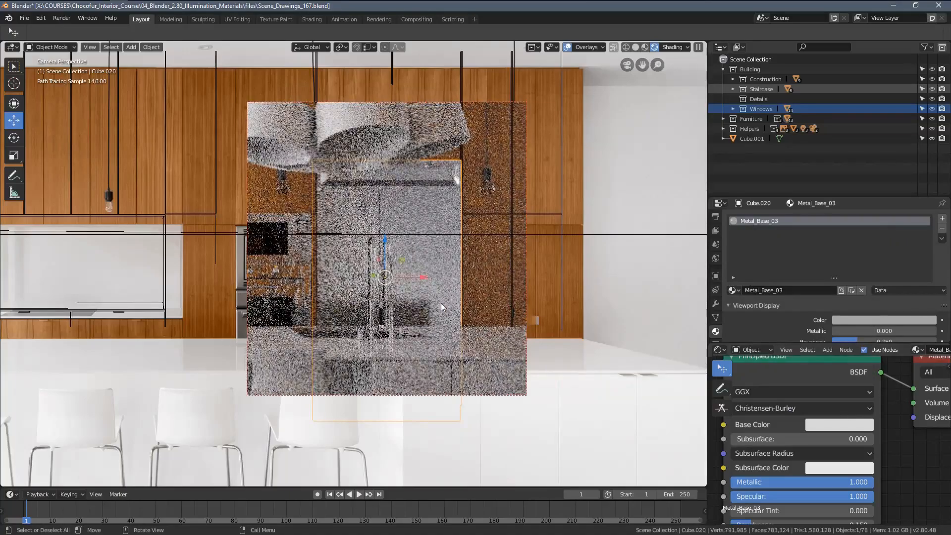
- Widen the render region across the upper cabinets and set the refrigerator material's Roughness to 0.12
{"action": "middle_click_drag", "start_coordinate": [385, 264], "coordinate": [423, 264], "text": "shift"}
{"action": "key", "text": "ctrl+b"}
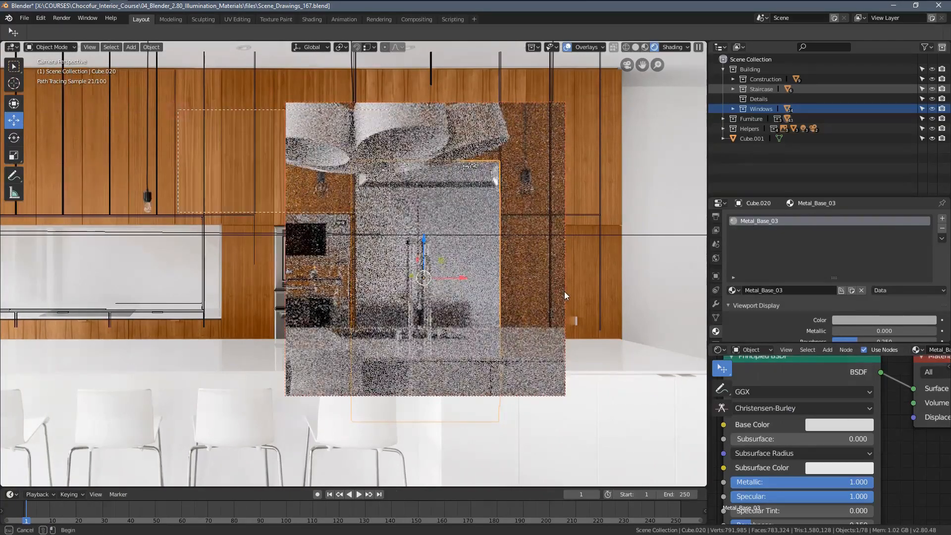
{"action": "left_click_drag", "start_coordinate": [566, 296], "coordinate": [631, 292]}
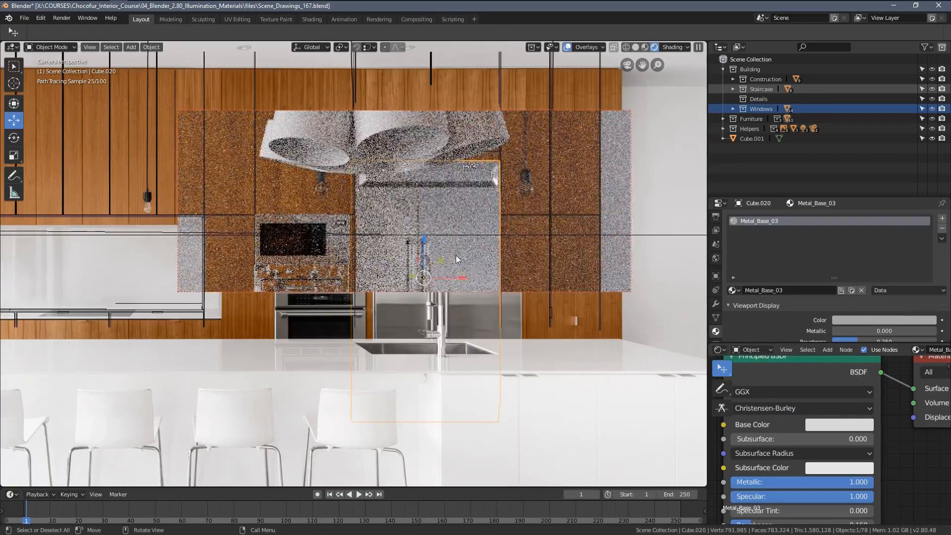
{"action": "scroll", "coordinate": [795, 463], "scroll_direction": "up", "scroll_amount": 3}
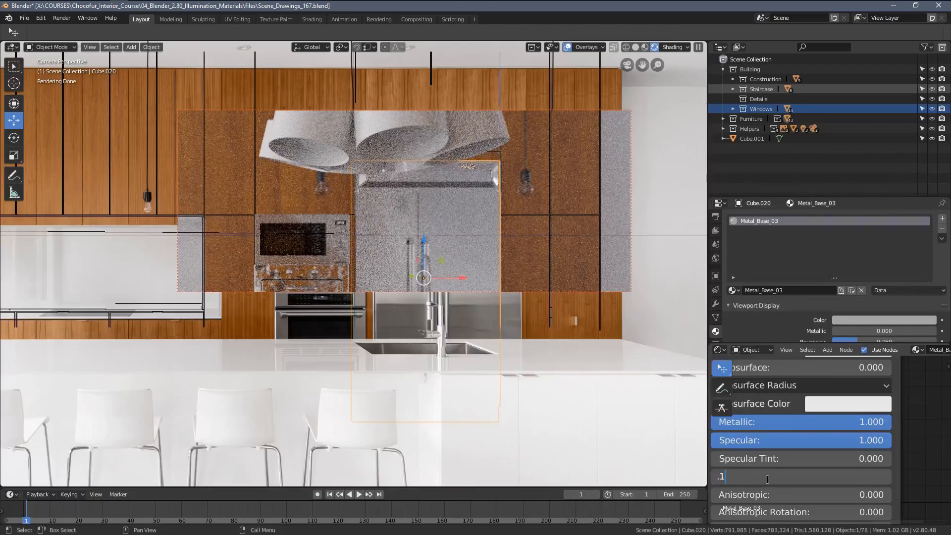
{"action": "key", "text": "Return"}
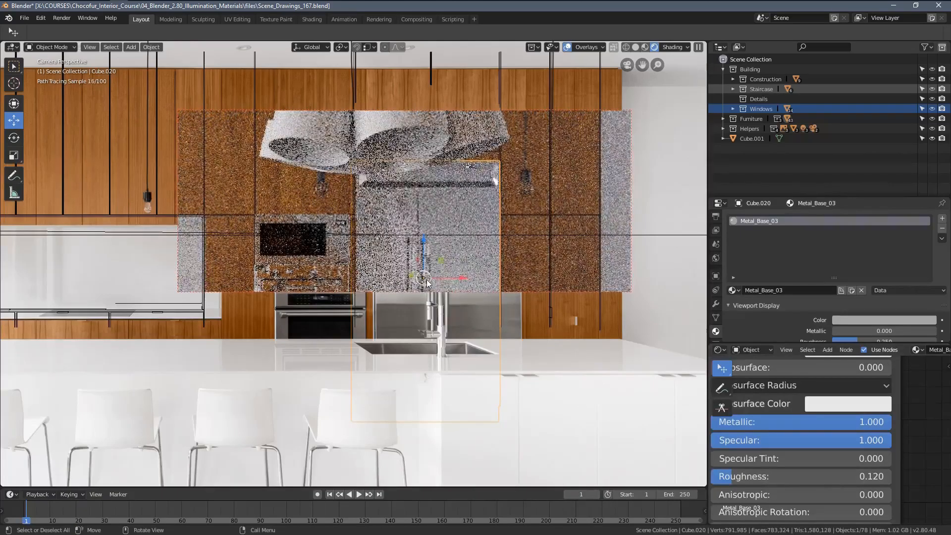
- Redraw the render region as a tall area around the refrigerator, including the countertop in front of it
{"action": "middle_click_drag", "start_coordinate": [385, 248], "coordinate": [405, 242], "text": "shift"}
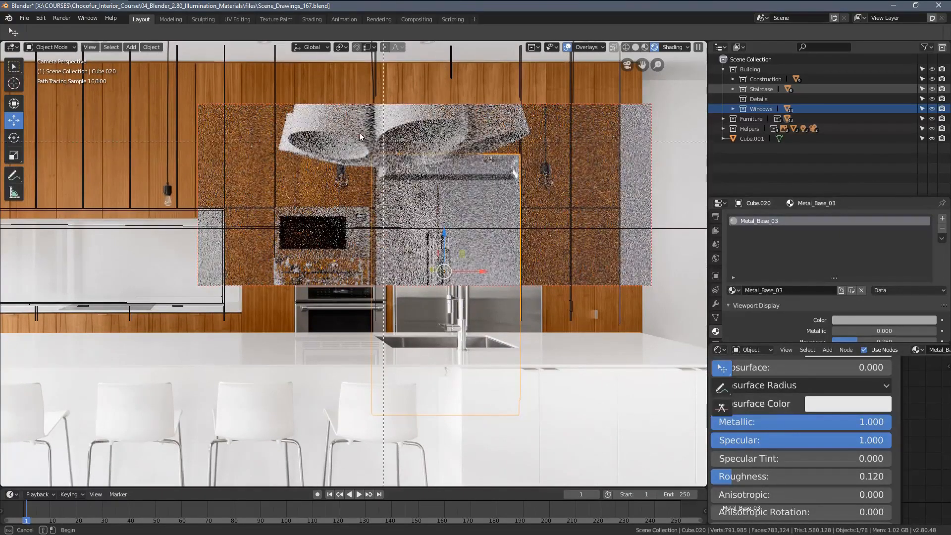
{"action": "left_click_drag", "start_coordinate": [649, 248], "coordinate": [649, 249]}
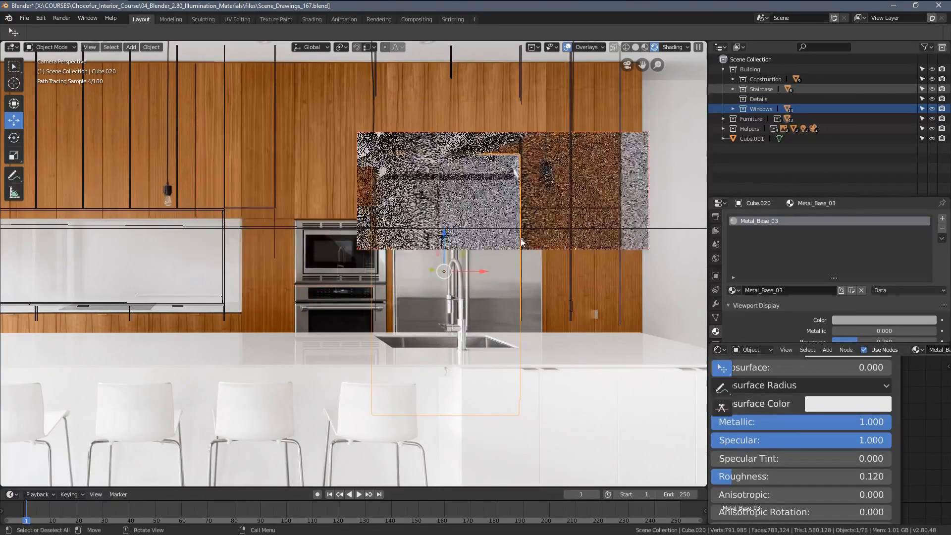
{"action": "left_click_drag", "start_coordinate": [574, 372], "coordinate": [599, 379]}
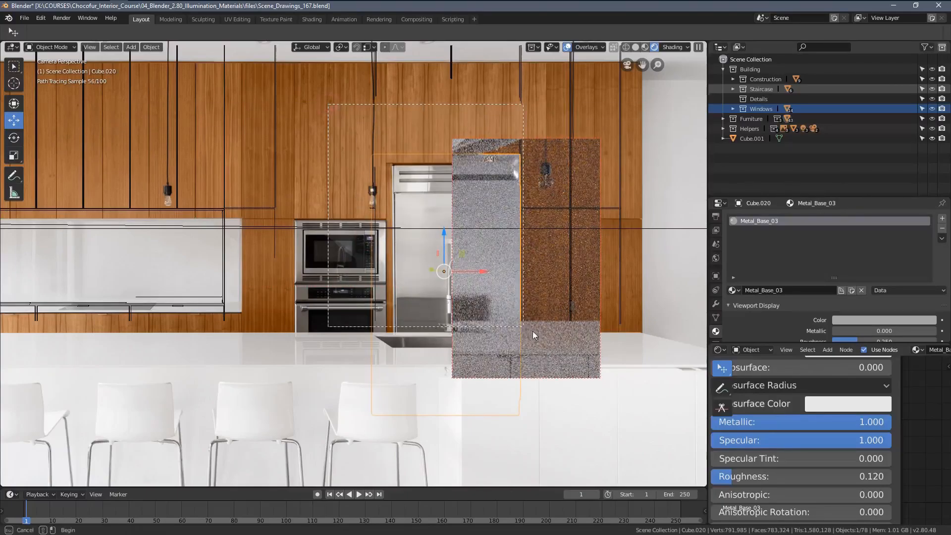
{"action": "left_click_drag", "start_coordinate": [533, 331], "coordinate": [577, 384]}
{"action": "scroll", "coordinate": [507, 266], "scroll_direction": "down", "scroll_amount": 1}
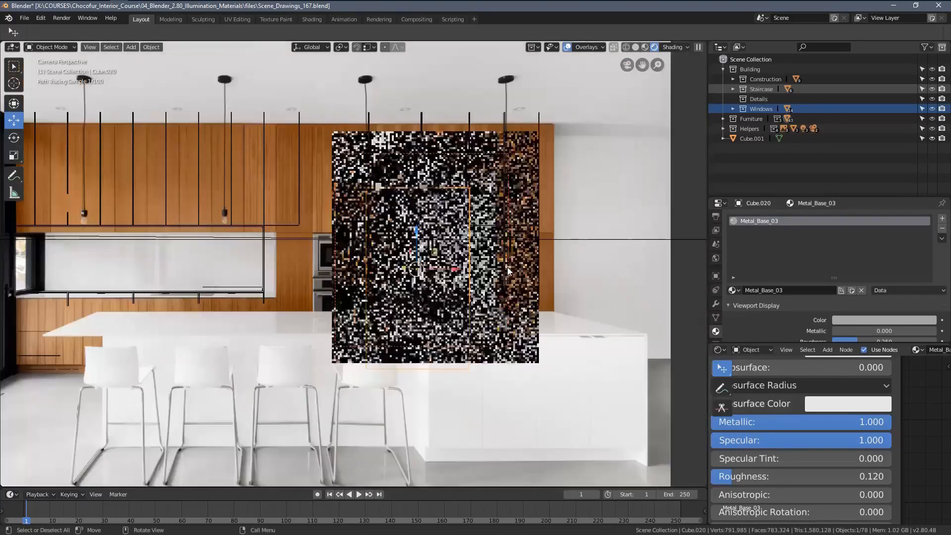
- Examine the refrigerator's and oven's reflections from other angles, along with the refrigerator material's Noise Texture and Bump nodes
{"action": "middle_click_drag", "start_coordinate": [509, 267], "coordinate": [465, 213]}
{"action": "key", "text": "KP_Decimal"}
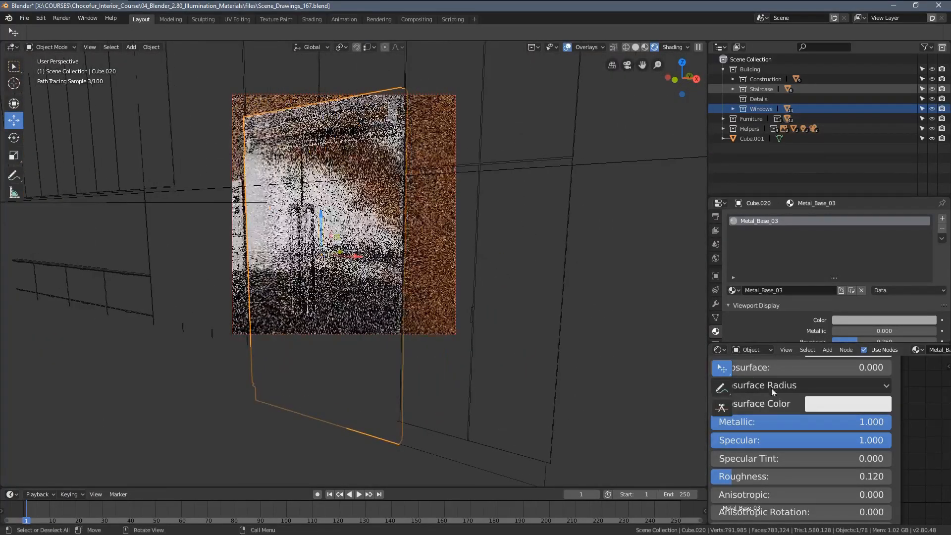
{"action": "scroll", "coordinate": [750, 445], "scroll_direction": "down", "scroll_amount": 5}
{"action": "middle_click_drag", "start_coordinate": [750, 445], "coordinate": [822, 422]}
{"action": "mouse_move", "coordinate": [499, 291]}
{"action": "middle_mouse_down"}
{"action": "mouse_move", "coordinate": [480, 256]}
{"action": "mouse_move", "coordinate": [497, 264]}
{"action": "mouse_move", "coordinate": [479, 270]}
{"action": "mouse_move", "coordinate": [496, 267]}
{"action": "mouse_move", "coordinate": [409, 268]}
{"action": "mouse_move", "coordinate": [420, 286]}
{"action": "mouse_move", "coordinate": [380, 255]}
{"action": "mouse_move", "coordinate": [410, 227]}
{"action": "mouse_move", "coordinate": [385, 258]}
{"action": "mouse_move", "coordinate": [351, 226]}
{"action": "mouse_move", "coordinate": [371, 255]}
{"action": "middle_mouse_up"}
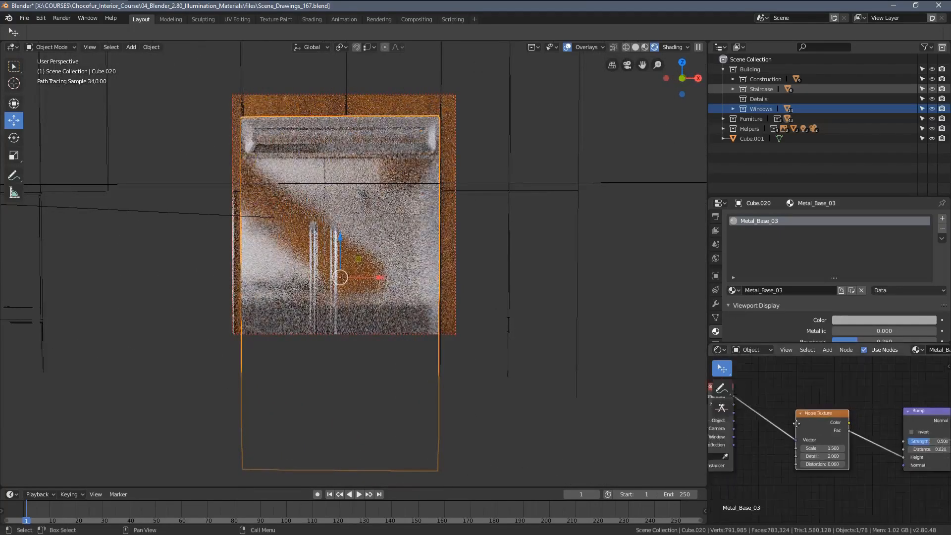
{"action": "mouse_move", "coordinate": [432, 317]}
{"action": "middle_mouse_down"}
{"action": "mouse_move", "coordinate": [513, 305]}
{"action": "mouse_move", "coordinate": [614, 272]}
{"action": "mouse_move", "coordinate": [465, 270]}
{"action": "mouse_move", "coordinate": [373, 236]}
{"action": "middle_mouse_up"}
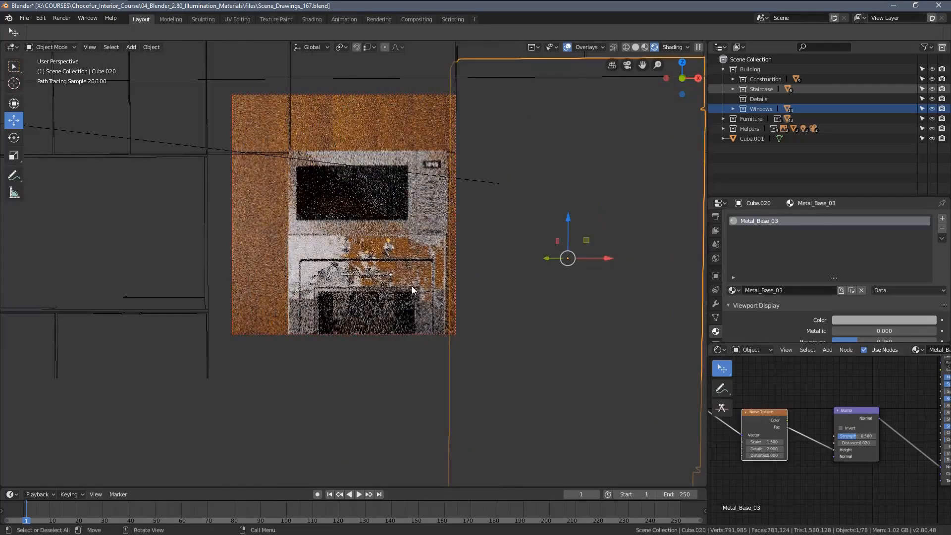
{"action": "middle_click_drag", "start_coordinate": [412, 286], "coordinate": [342, 268], "text": "shift"}
{"action": "scroll", "coordinate": [342, 267], "scroll_direction": "up", "scroll_amount": 3}
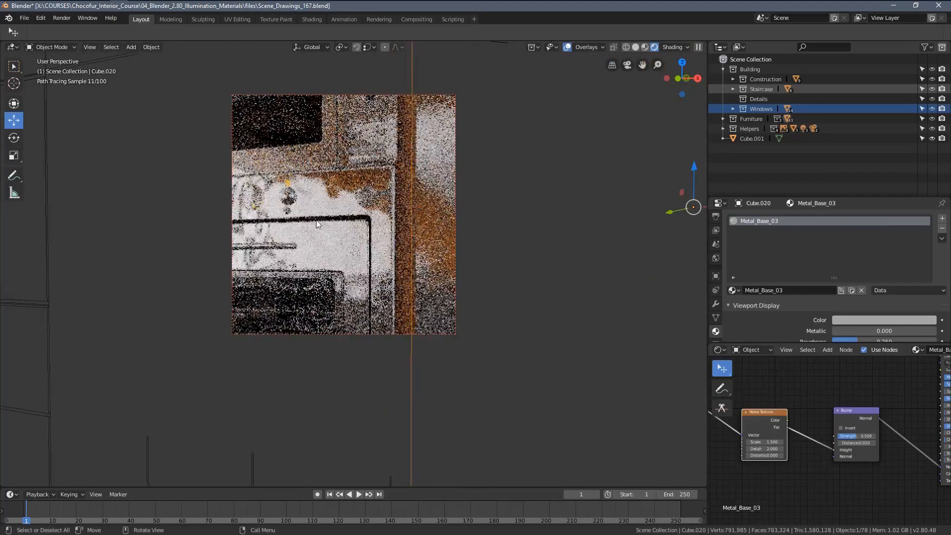
- Select the built-in oven, show its Chocofur_Cooking_07.014 material slot, and check its metal beside the refrigerator from several angles
{"action": "left_click", "coordinate": [340, 216]}
{"action": "mouse_move", "coordinate": [345, 219]}
{"action": "middle_mouse_down"}
{"action": "mouse_move", "coordinate": [323, 227]}
{"action": "mouse_move", "coordinate": [345, 228]}
{"action": "mouse_move", "coordinate": [324, 237]}
{"action": "mouse_move", "coordinate": [347, 227]}
{"action": "mouse_move", "coordinate": [343, 216]}
{"action": "mouse_move", "coordinate": [376, 242]}
{"action": "middle_mouse_up"}
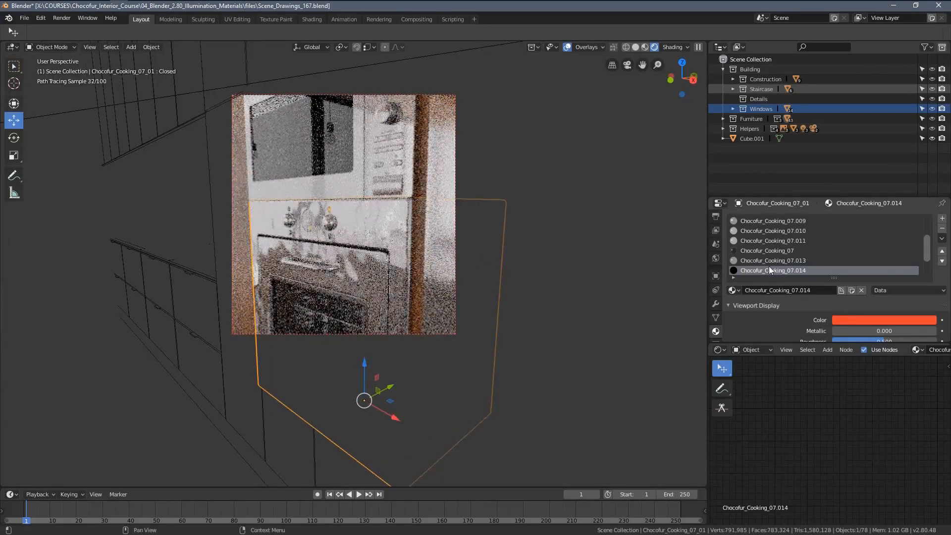
{"action": "mouse_move", "coordinate": [461, 245]}
{"action": "middle_mouse_down"}
{"action": "mouse_move", "coordinate": [386, 226]}
{"action": "mouse_move", "coordinate": [360, 236]}
{"action": "mouse_move", "coordinate": [373, 242]}
{"action": "mouse_move", "coordinate": [351, 225]}
{"action": "mouse_move", "coordinate": [370, 237]}
{"action": "mouse_move", "coordinate": [418, 240]}
{"action": "mouse_move", "coordinate": [384, 240]}
{"action": "mouse_move", "coordinate": [399, 233]}
{"action": "mouse_move", "coordinate": [385, 239]}
{"action": "mouse_move", "coordinate": [382, 230]}
{"action": "middle_mouse_up"}
{"action": "scroll", "coordinate": [383, 230], "scroll_direction": "down", "scroll_amount": 2}
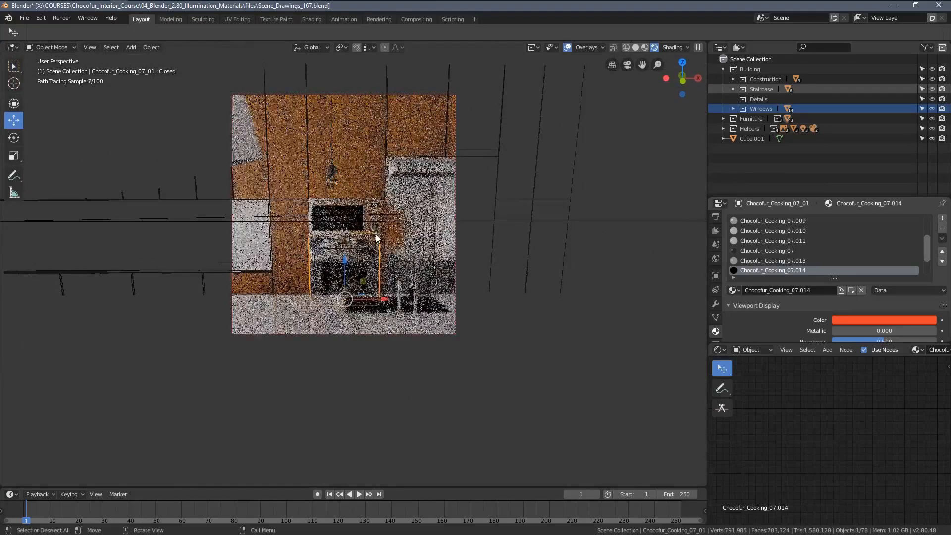
{"action": "mouse_move", "coordinate": [388, 234]}
{"action": "middle_mouse_down"}
{"action": "mouse_move", "coordinate": [365, 252]}
{"action": "mouse_move", "coordinate": [345, 227]}
{"action": "middle_mouse_up"}
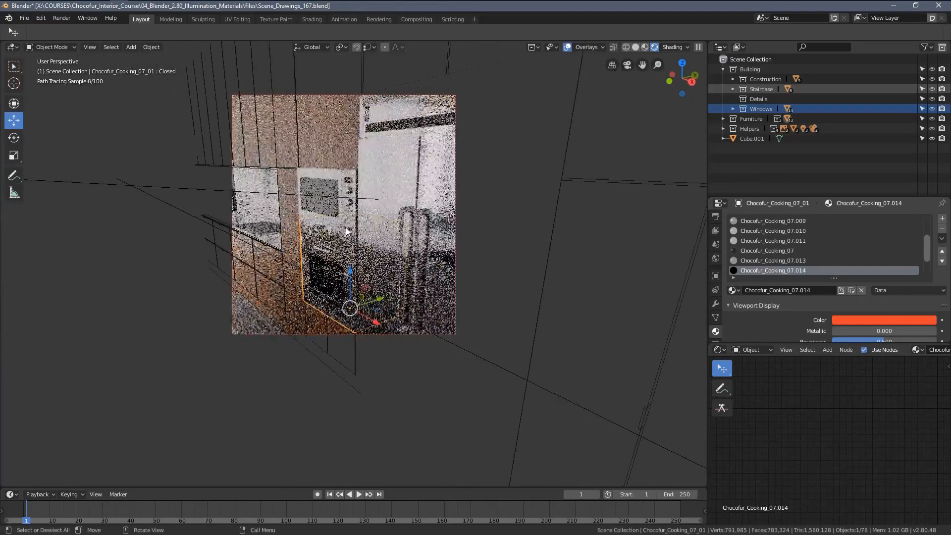
- Return to the camera view, expand the render region over most of the kitchen, and deselect everything
{"action": "key", "text": "KP_0"}
{"action": "scroll", "coordinate": [367, 227], "scroll_direction": "down", "scroll_amount": 2}
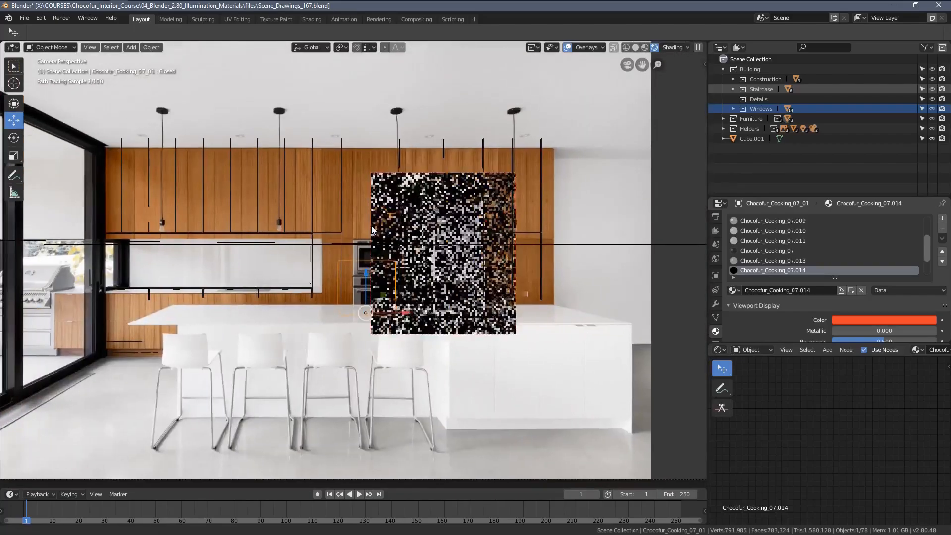
{"action": "key", "text": "ctrl+b"}
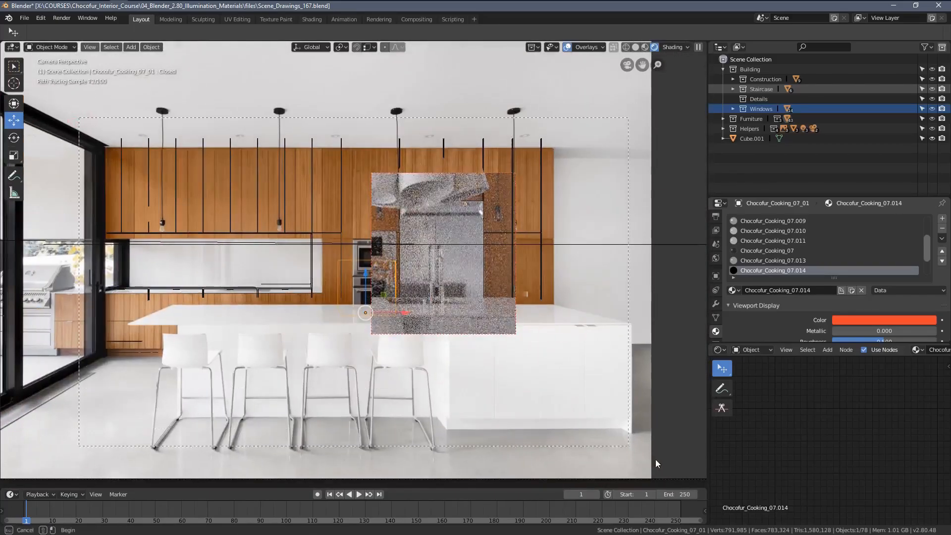
{"action": "left_click_drag", "start_coordinate": [655, 461], "coordinate": [78, 118]}
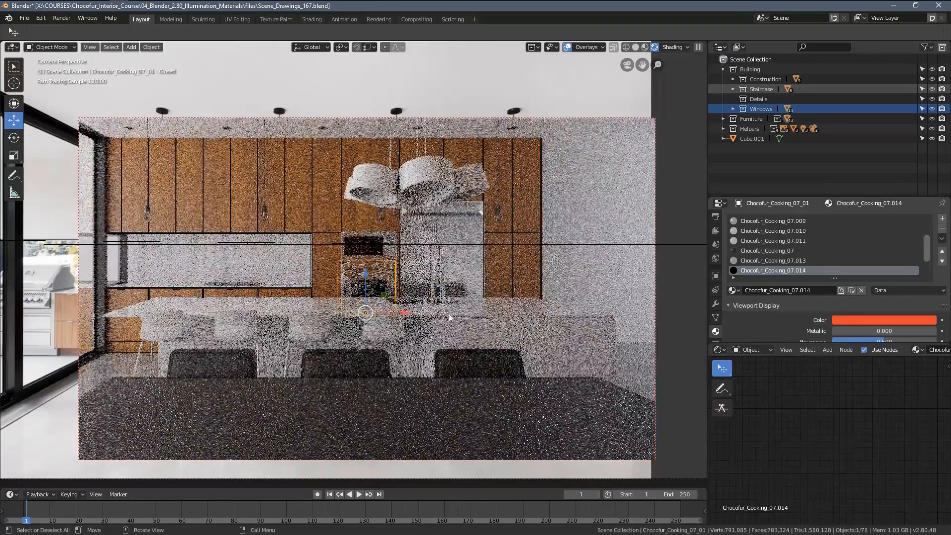
{"action": "key", "text": "alt+a"}
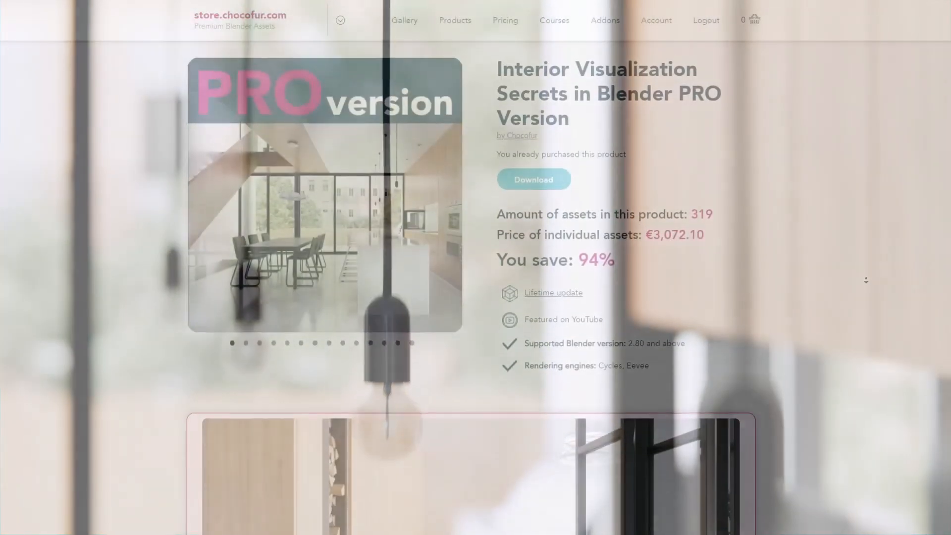
- Switch to the Chocofur store and look through the Interior Visualization Secrets in Blender PRO Version page down to its interior scenes
{"action": "scroll", "coordinate": [865, 281], "scroll_direction": "down", "scroll_amount": 6}
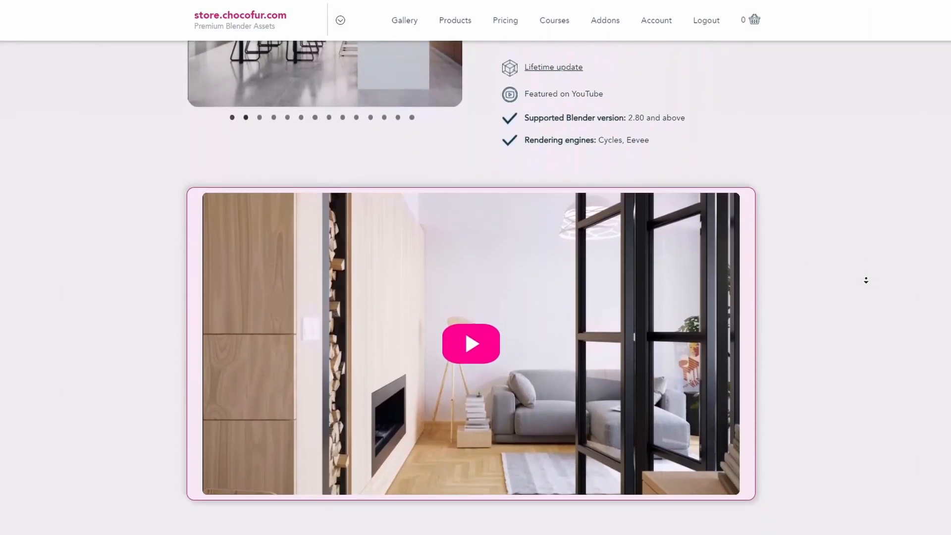
{"action": "scroll", "coordinate": [866, 280], "scroll_direction": "down", "scroll_amount": 10}
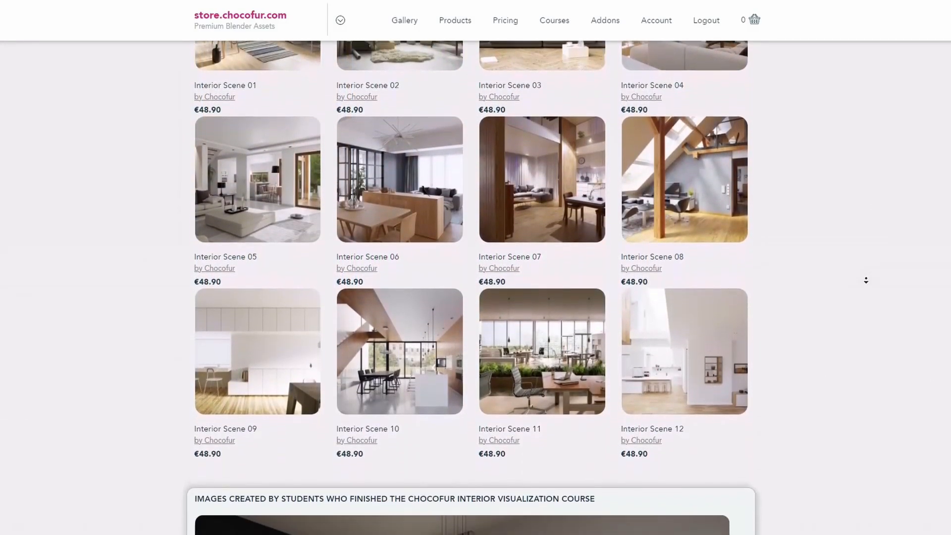